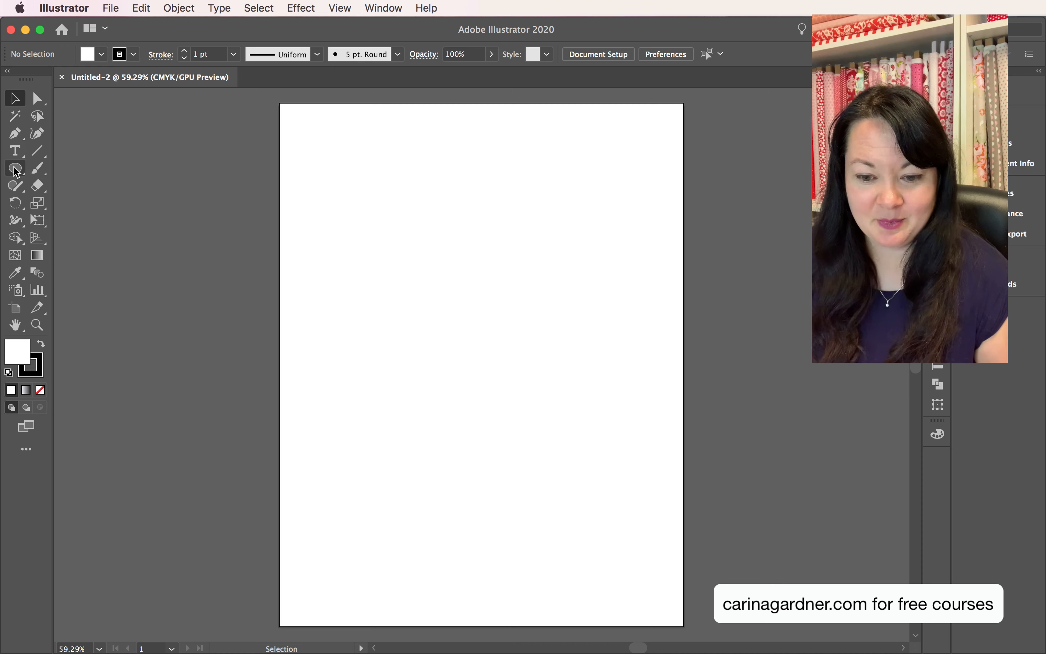
- Draw a small square in the upper-left area of the artboard with the Rectangle tool
{"action": "left_click_drag", "start_coordinate": [16, 173], "coordinate": [94, 173]}
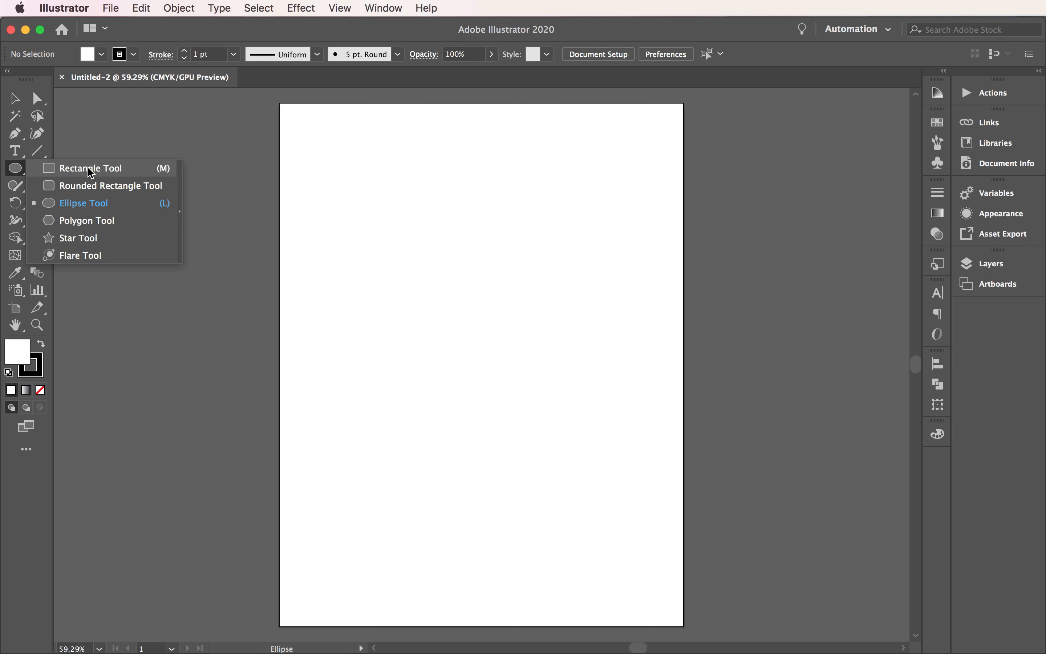
{"action": "left_click", "coordinate": [91, 169]}
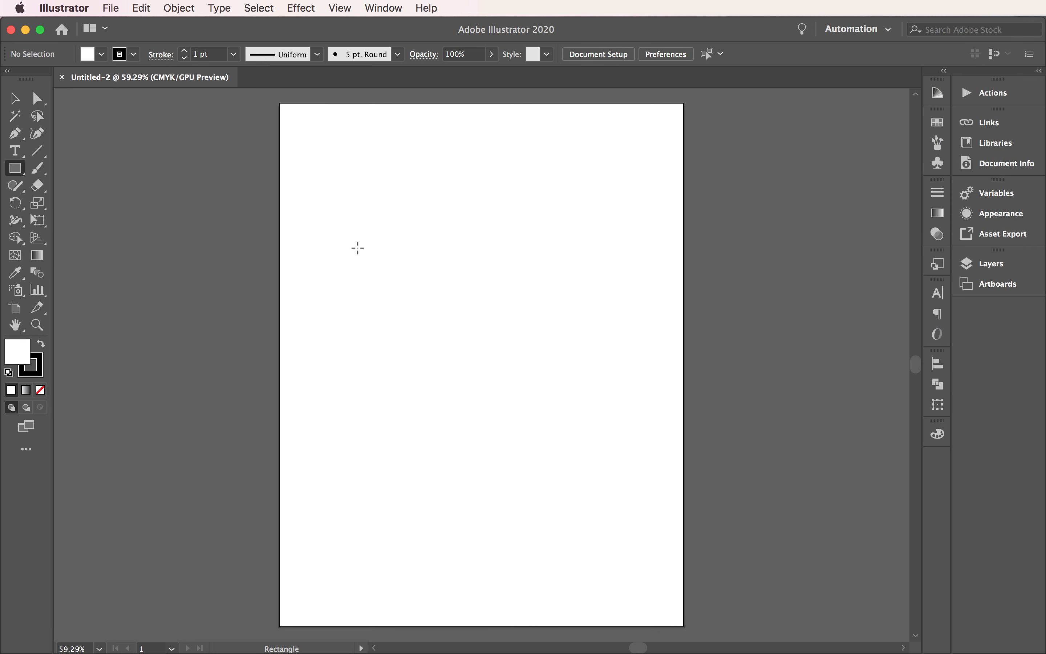
{"action": "left_click_drag", "start_coordinate": [362, 243], "coordinate": [431, 312]}
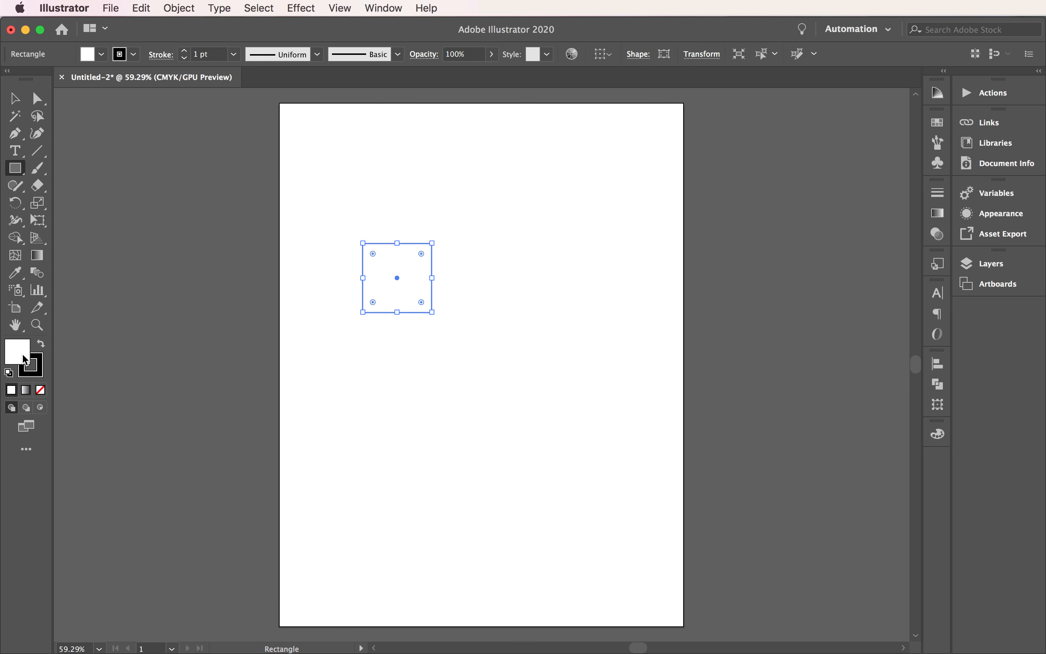
- Give the square a black fill and no stroke, and rotate it 45 degrees into a diamond
{"action": "left_click", "coordinate": [41, 343]}
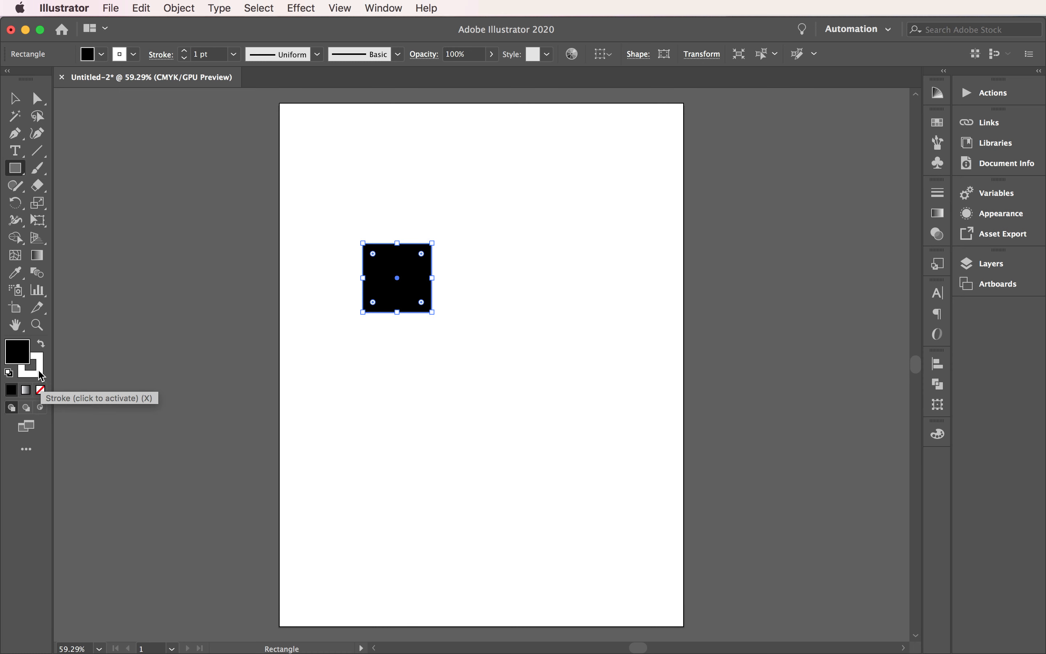
{"action": "left_click", "coordinate": [41, 375]}
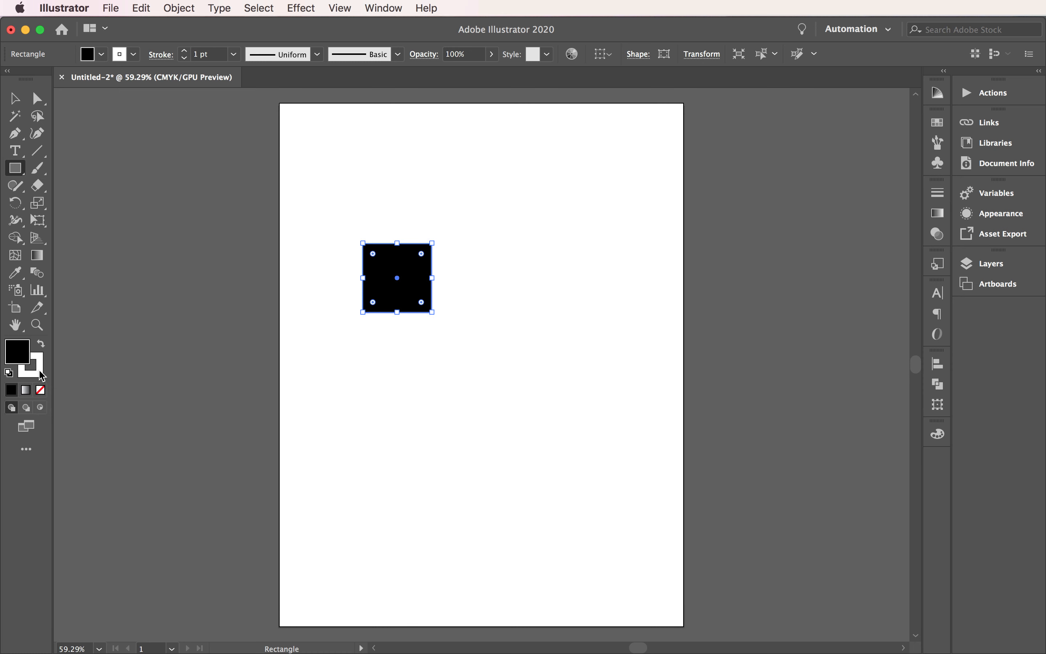
{"action": "left_click", "coordinate": [41, 391]}
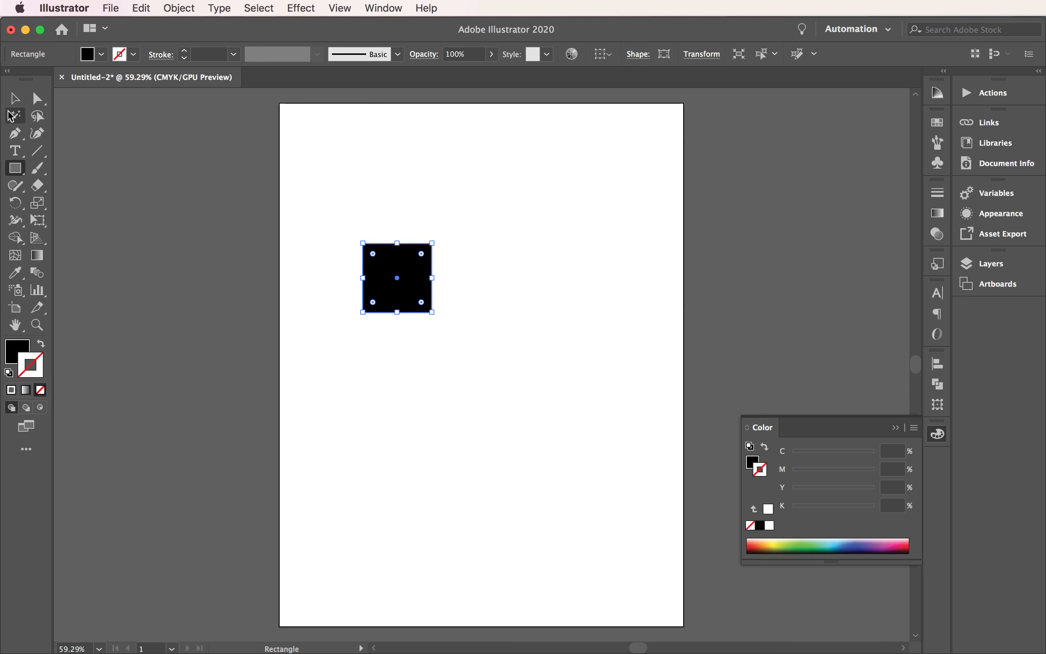
{"action": "left_click", "coordinate": [16, 101]}
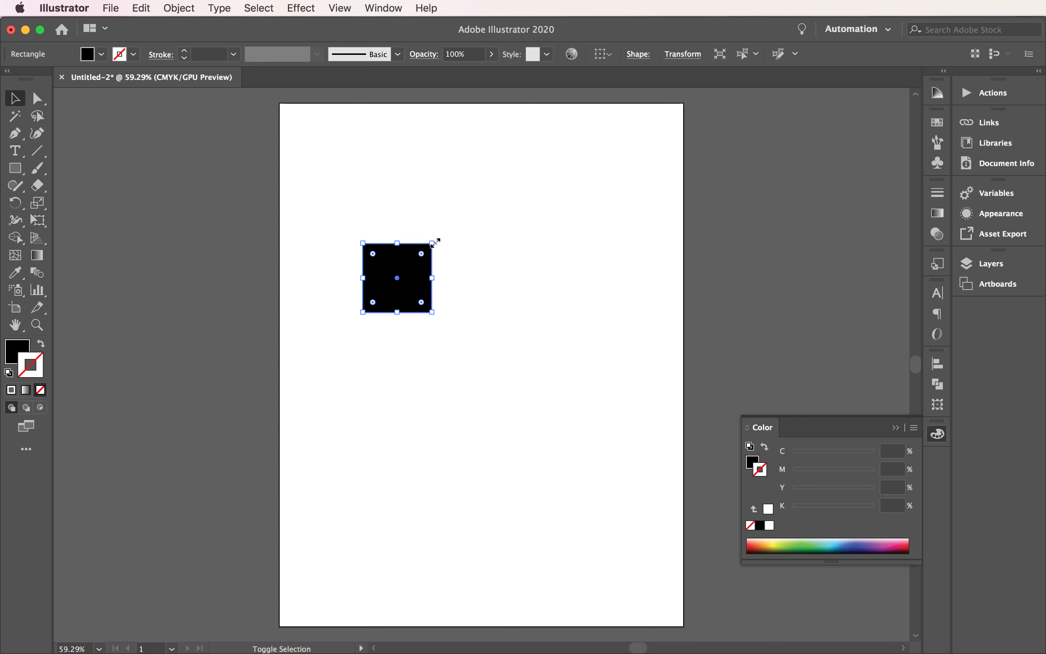
{"action": "left_click_drag", "start_coordinate": [436, 236], "coordinate": [395, 205]}
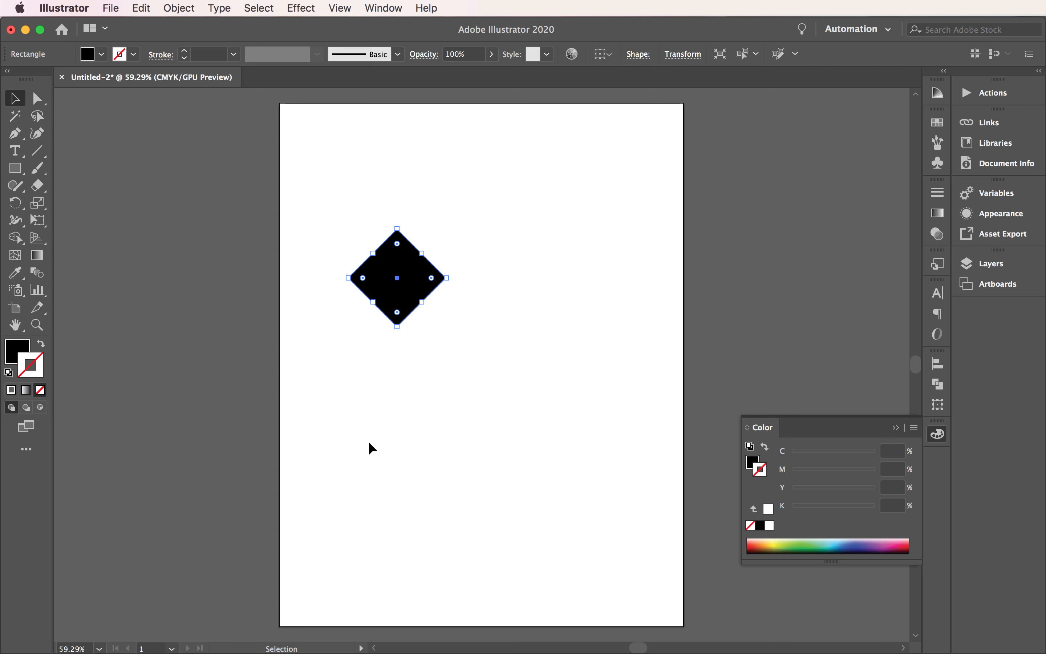
- Draw a tall black rectangle that covers the right half of the diamond, with its left edge on the diamond's vertical centre line
{"action": "left_click", "coordinate": [15, 169]}
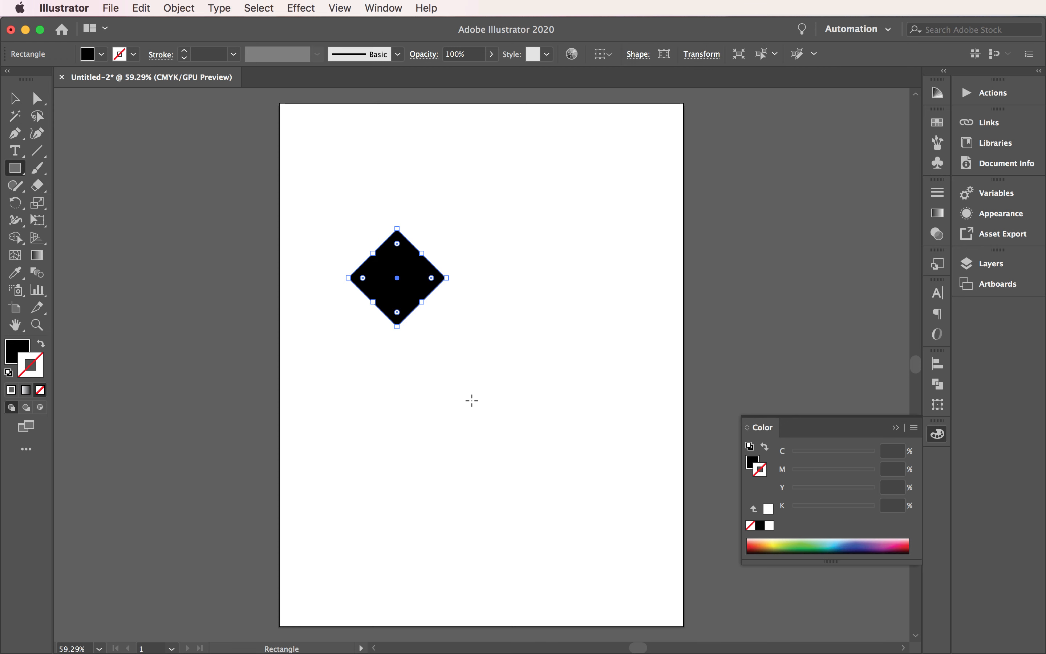
{"action": "left_click_drag", "start_coordinate": [487, 424], "coordinate": [395, 173]}
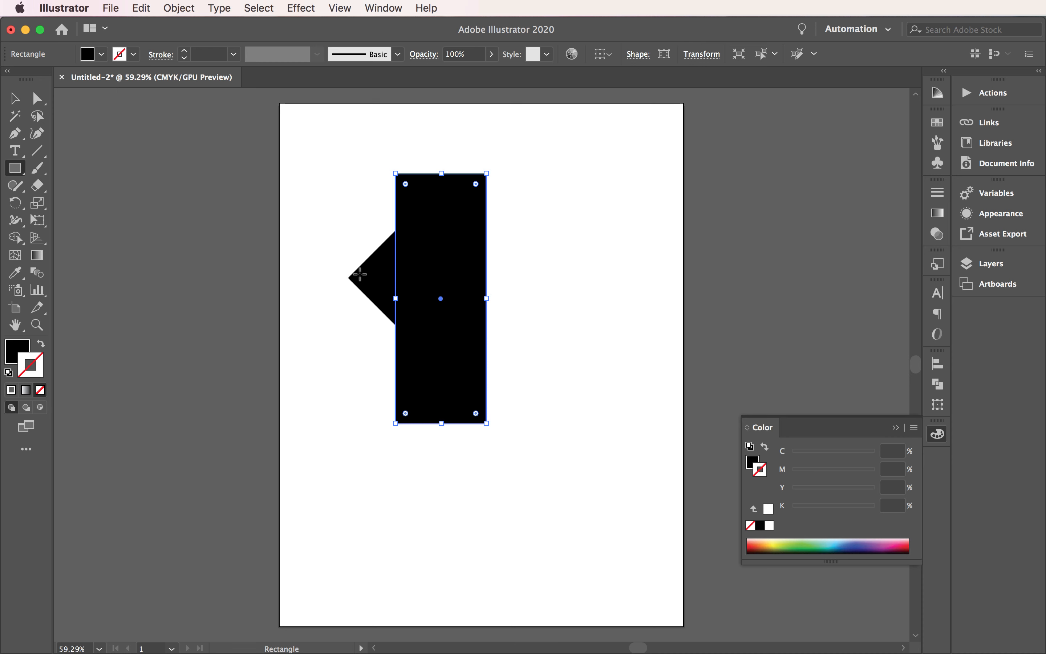
{"action": "left_click", "coordinate": [17, 104]}
{"action": "left_click", "coordinate": [579, 248]}
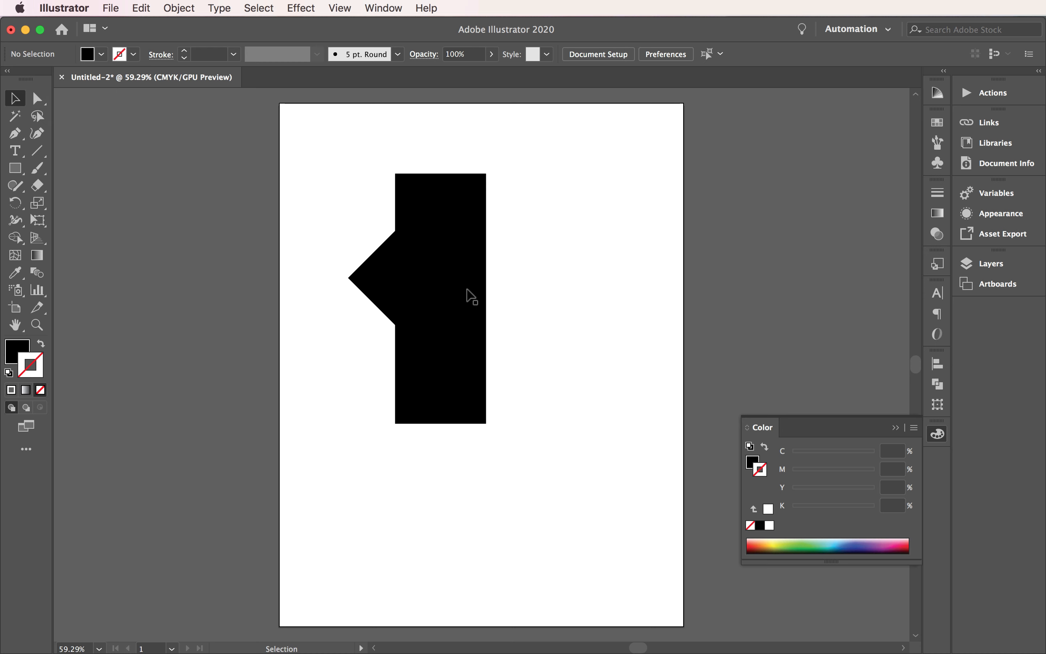
{"action": "left_click_drag", "start_coordinate": [466, 297], "coordinate": [525, 274]}
{"action": "left_click_drag", "start_coordinate": [510, 279], "coordinate": [446, 273]}
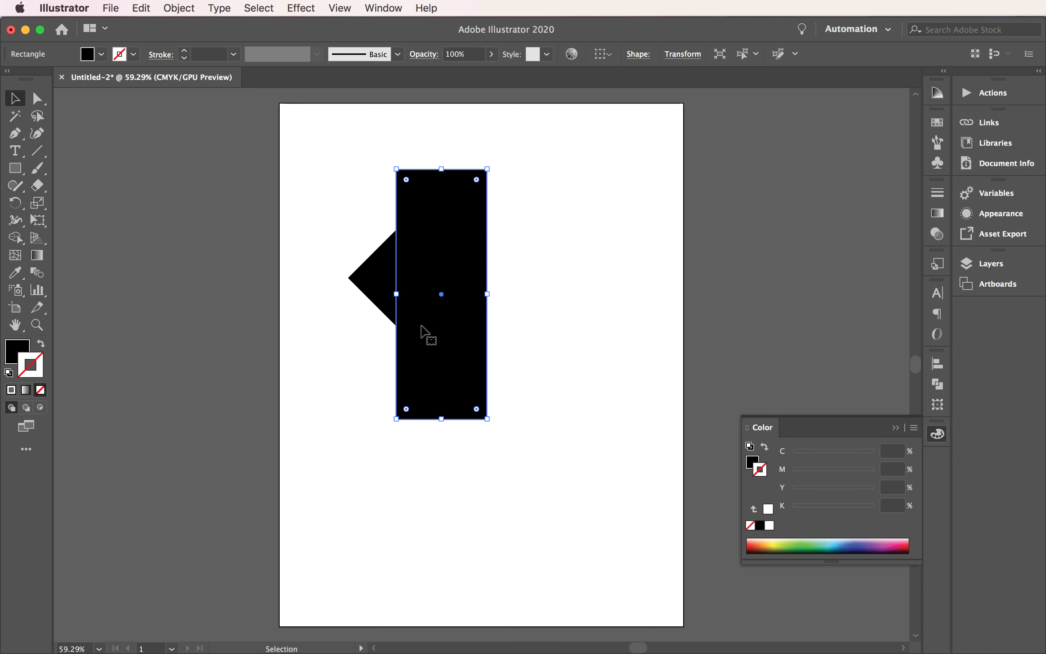
- Cut the diamond along the overlapping rectangle with the Pathfinder Trim operation and ungroup the result
{"action": "left_click_drag", "start_coordinate": [542, 354], "coordinate": [391, 253]}
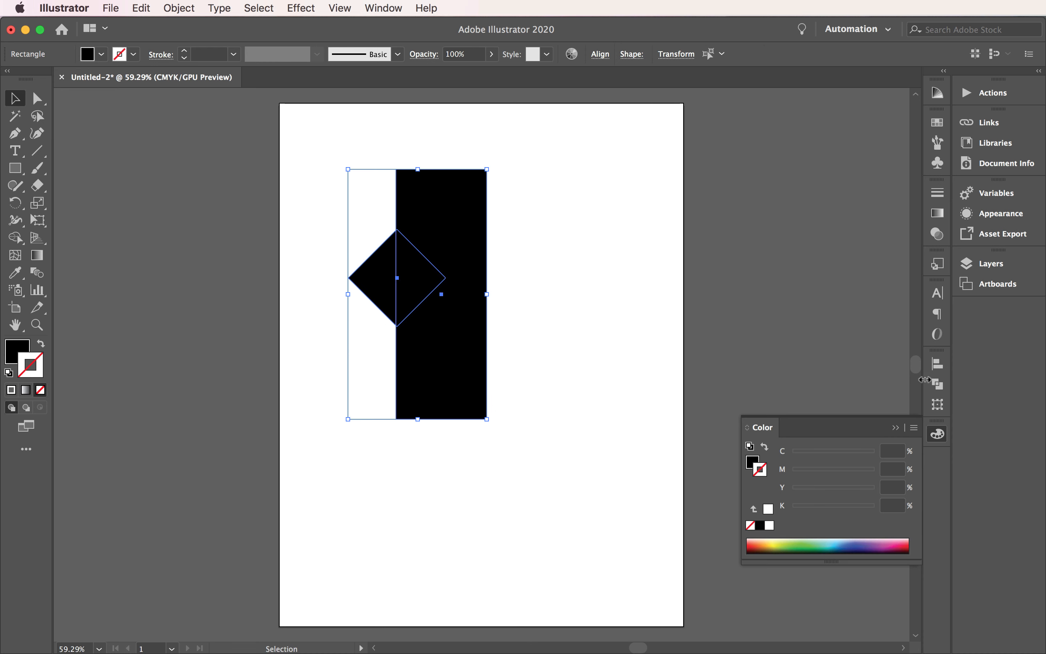
{"action": "left_click", "coordinate": [381, 7]}
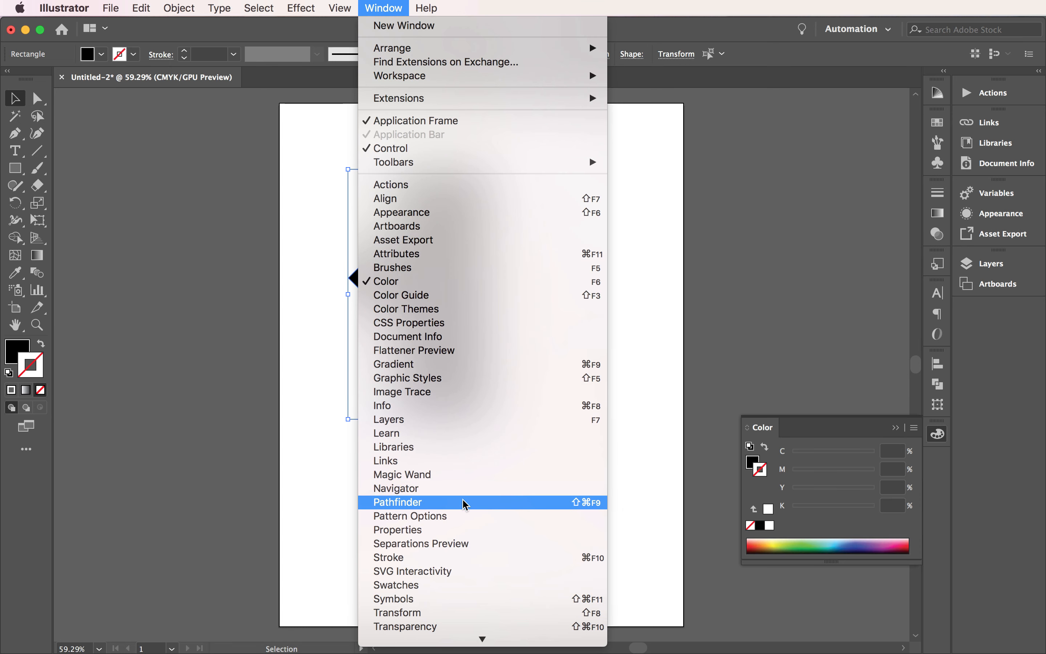
{"action": "left_click", "coordinate": [524, 501]}
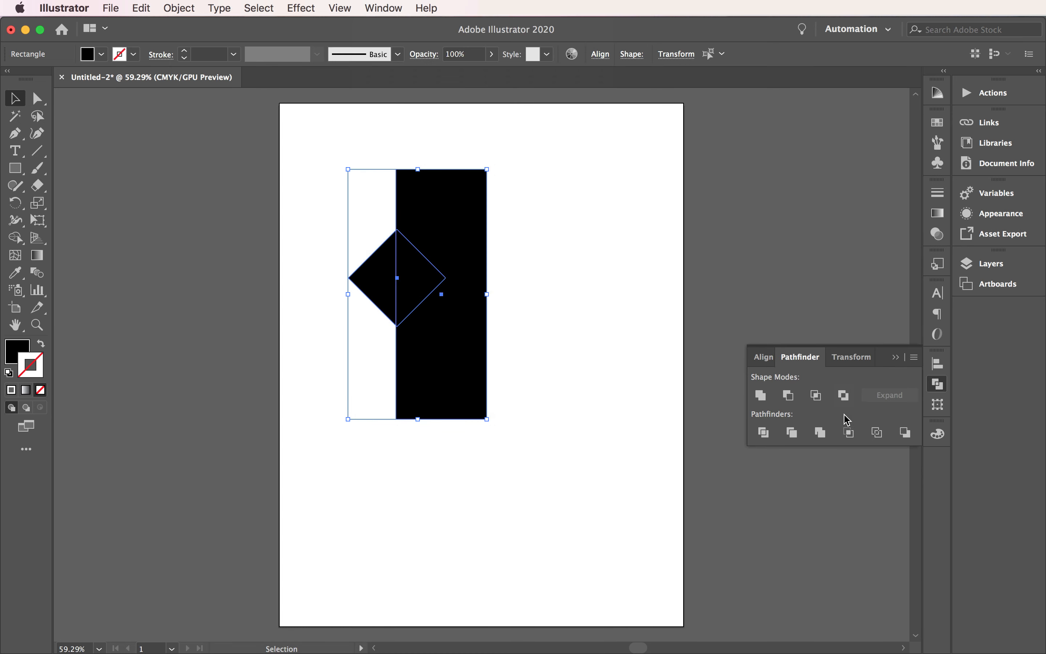
{"action": "left_click", "coordinate": [795, 435]}
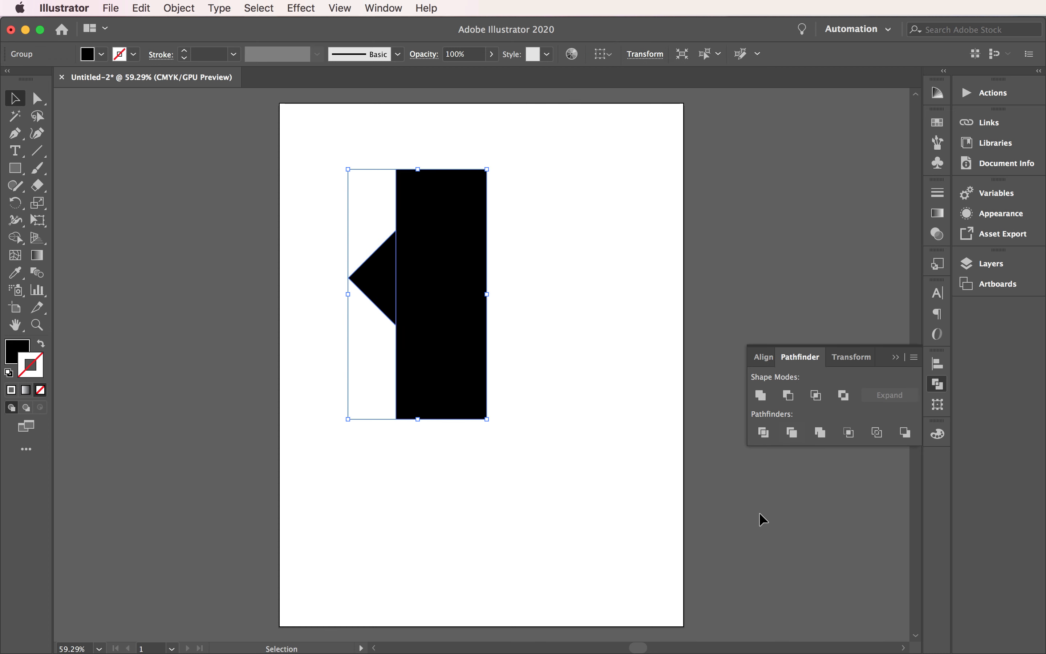
{"action": "left_click", "coordinate": [175, 7]}
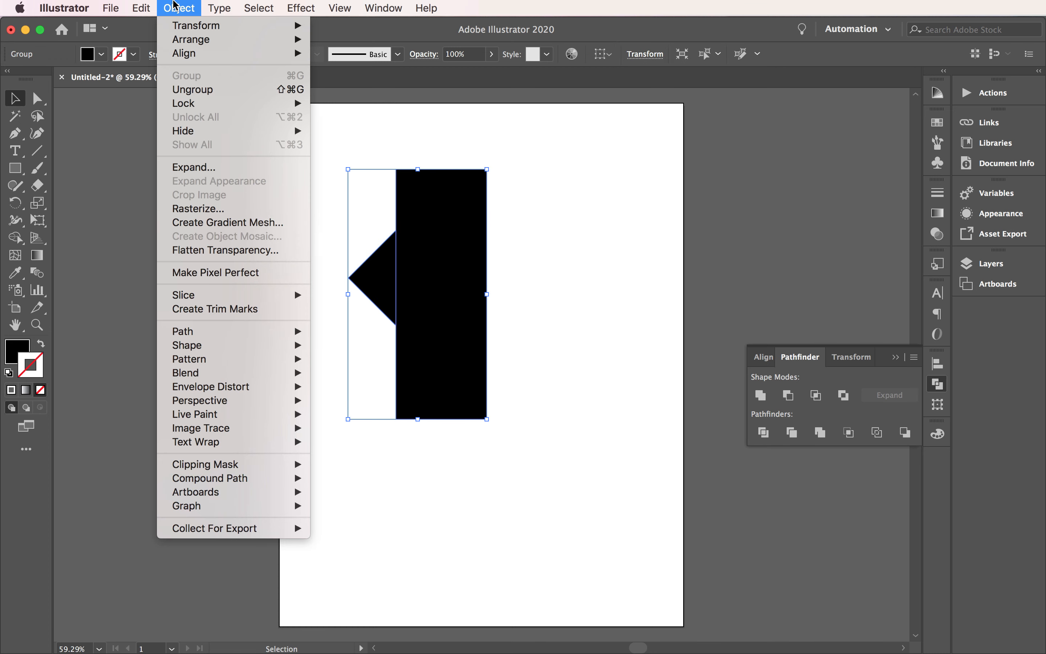
{"action": "left_click", "coordinate": [203, 89]}
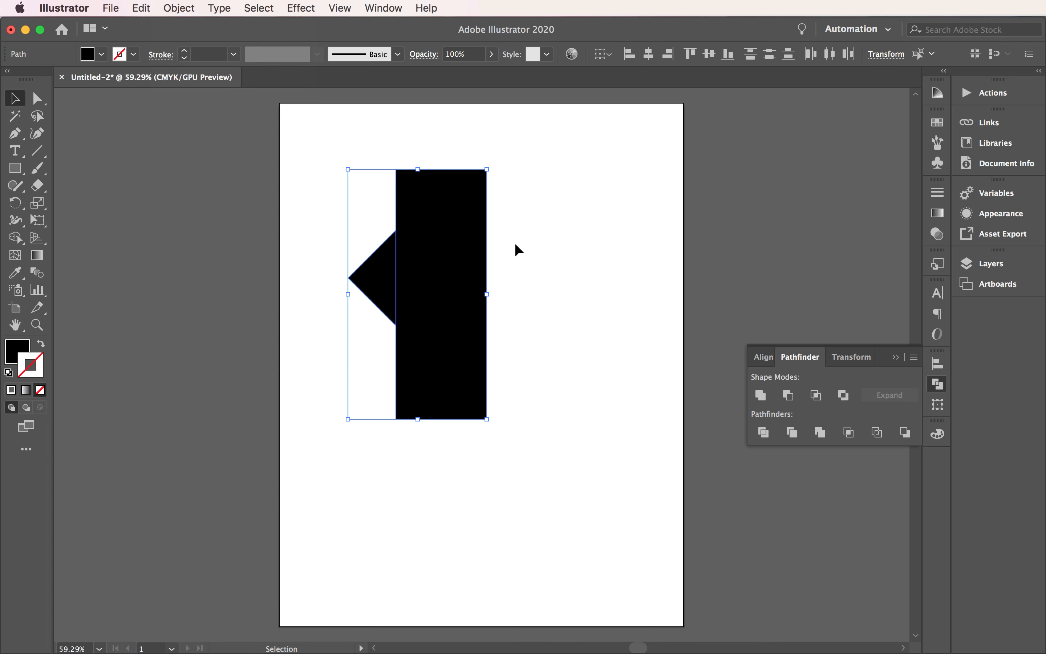
- Pull the tall rectangle away from the trimmed triangle and delete it, keeping only the left-pointing triangle
{"action": "left_click", "coordinate": [516, 261]}
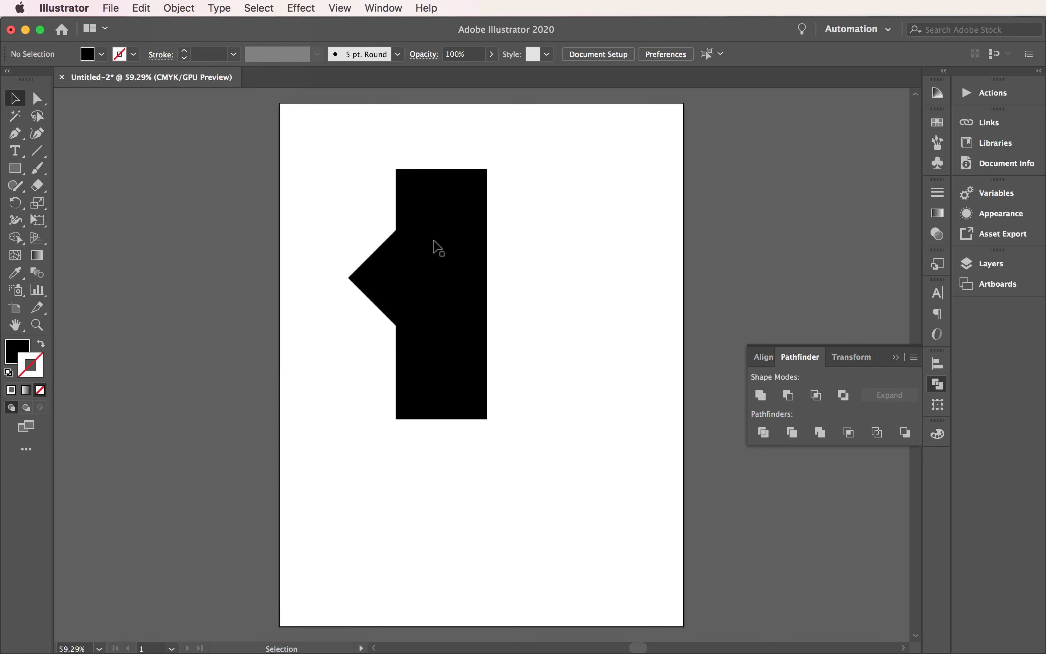
{"action": "left_click_drag", "start_coordinate": [434, 241], "coordinate": [512, 261]}
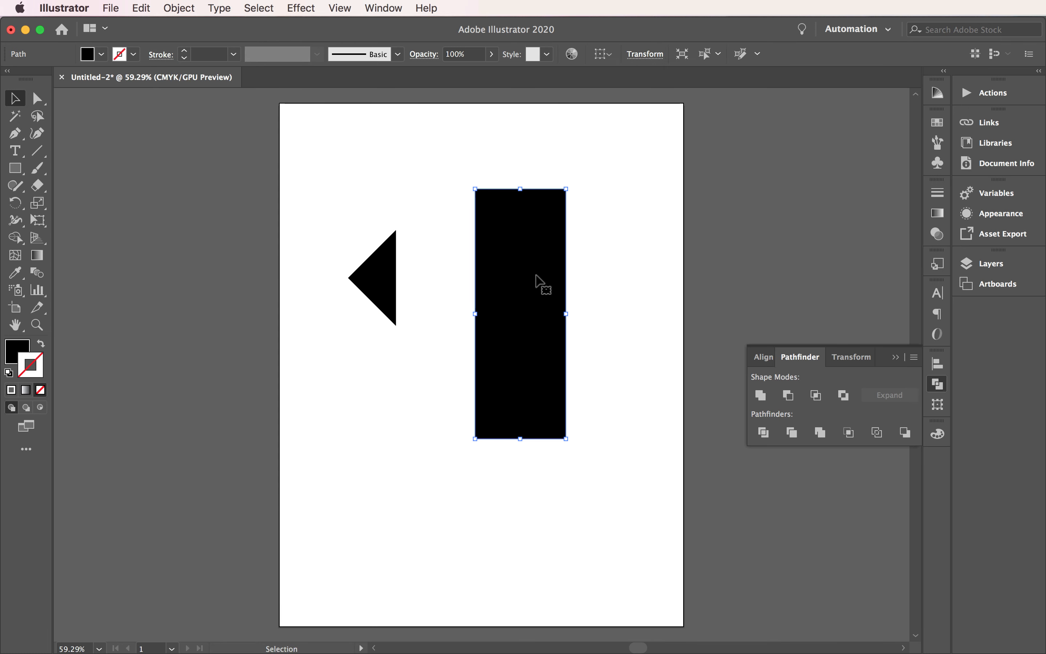
{"action": "left_click", "coordinate": [393, 445]}
{"action": "left_click_drag", "start_coordinate": [415, 271], "coordinate": [358, 329]}
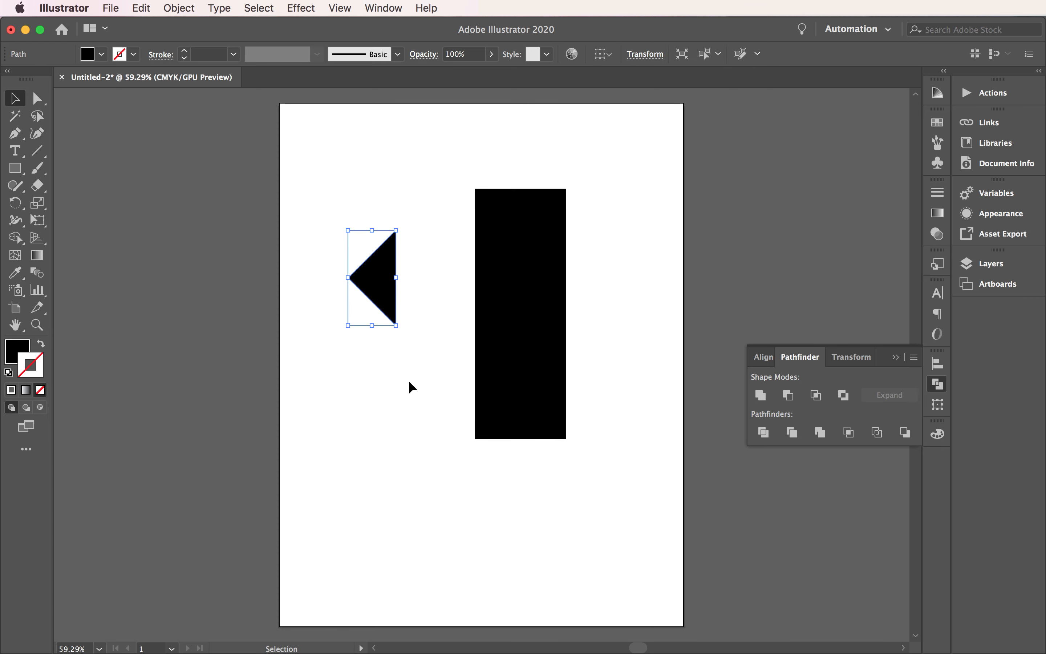
{"action": "left_click", "coordinate": [528, 300]}
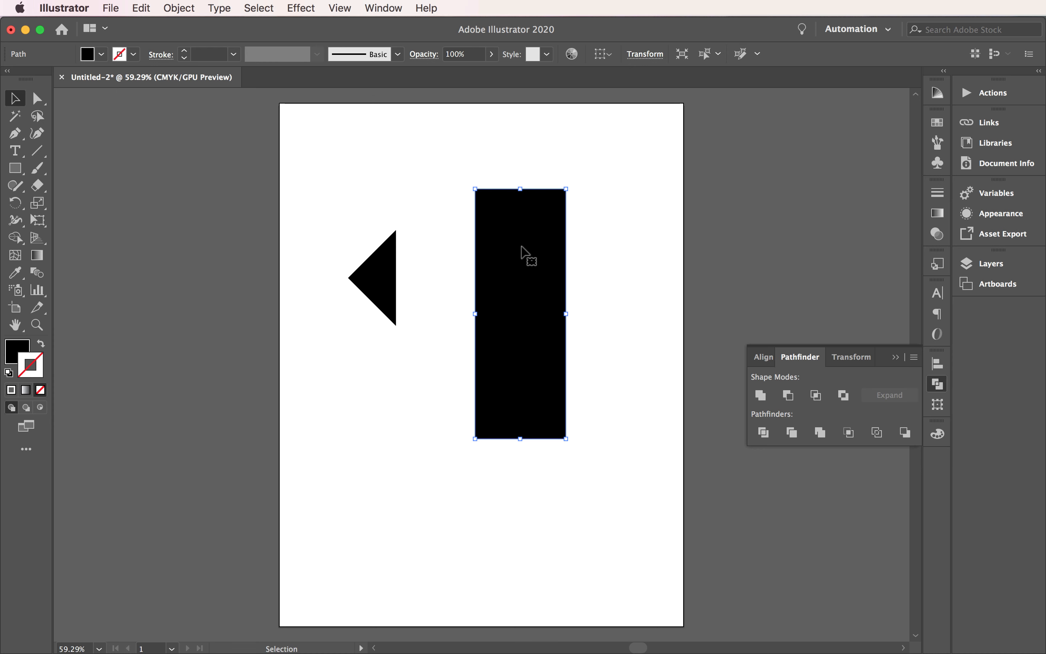
{"action": "key", "text": "Delete"}
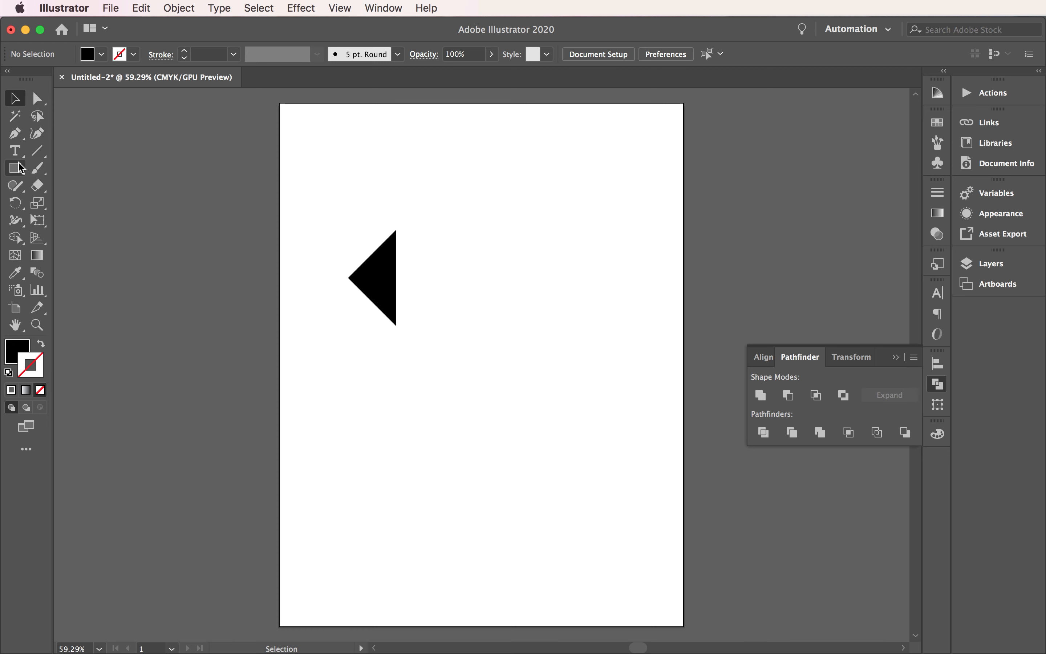
- Draw a horizontal rectangle from the triangle's right side, vertically centred on it, as the shaft of a left-pointing arrow
{"action": "left_click", "coordinate": [19, 173]}
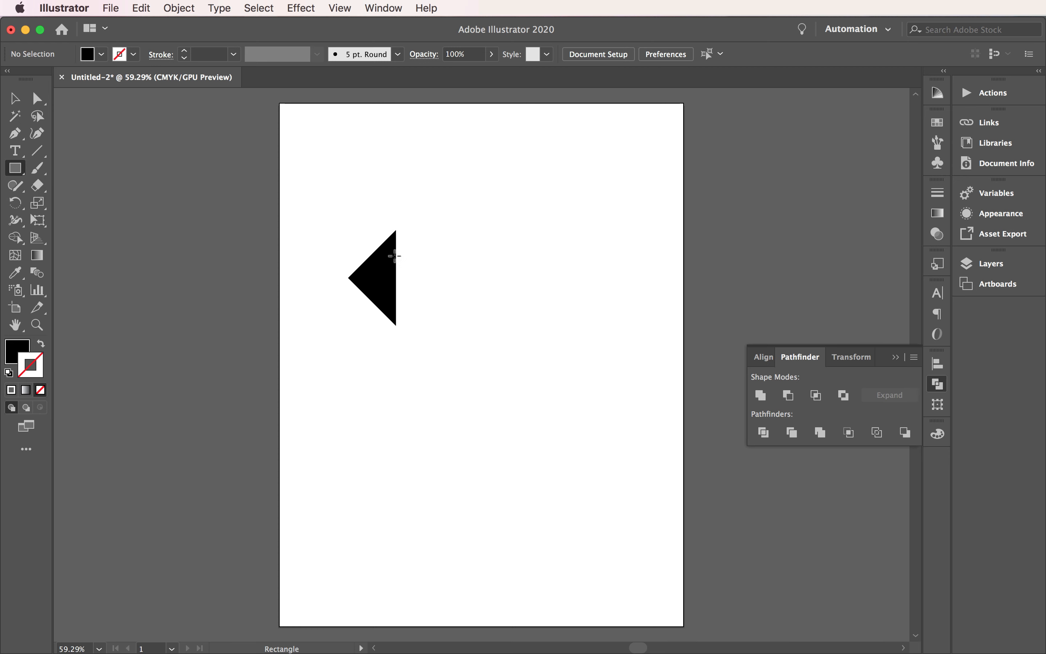
{"action": "left_click_drag", "start_coordinate": [388, 254], "coordinate": [471, 302]}
{"action": "left_click", "coordinate": [15, 99]}
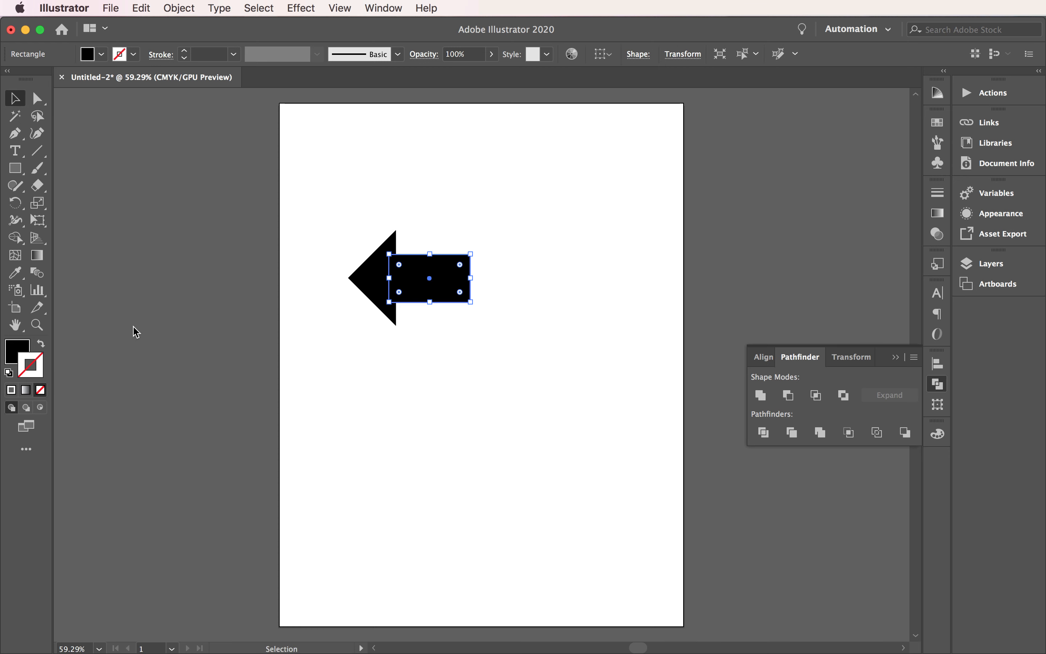
{"action": "left_click", "coordinate": [449, 573]}
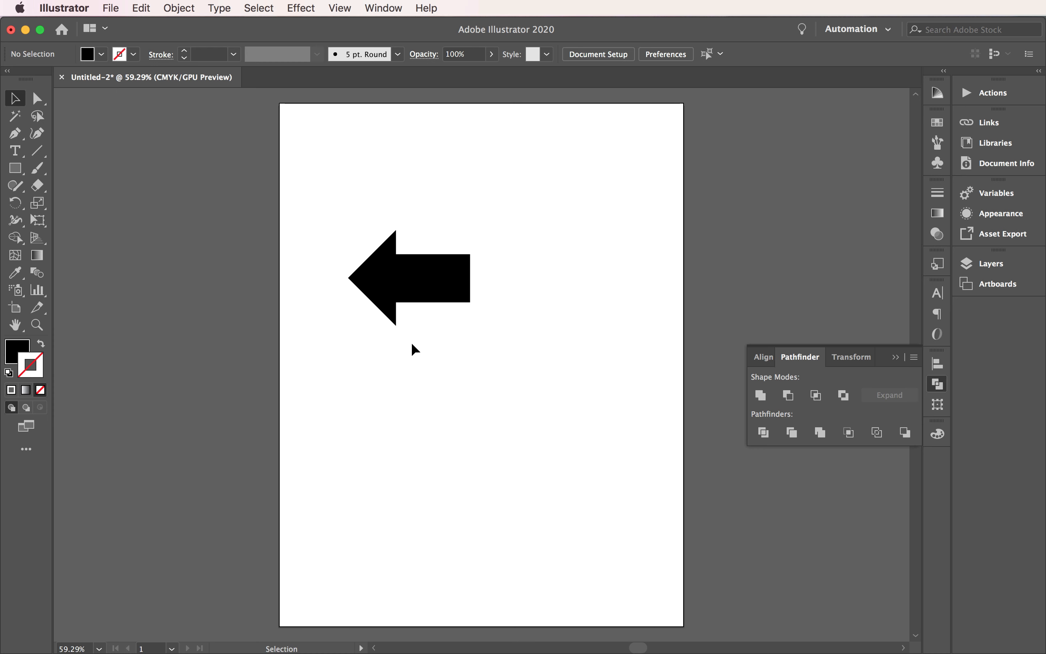
- Move the whole arrow up near the top of the artboard and place a pasted copy directly below it
{"action": "left_click_drag", "start_coordinate": [460, 367], "coordinate": [351, 247]}
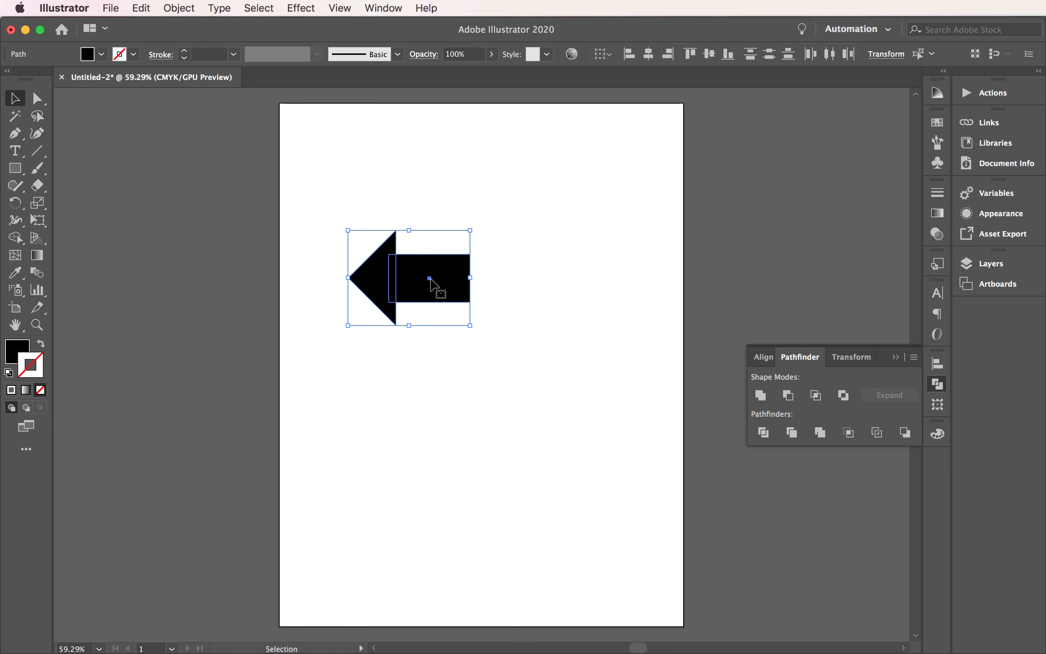
{"action": "left_click_drag", "start_coordinate": [430, 279], "coordinate": [414, 174]}
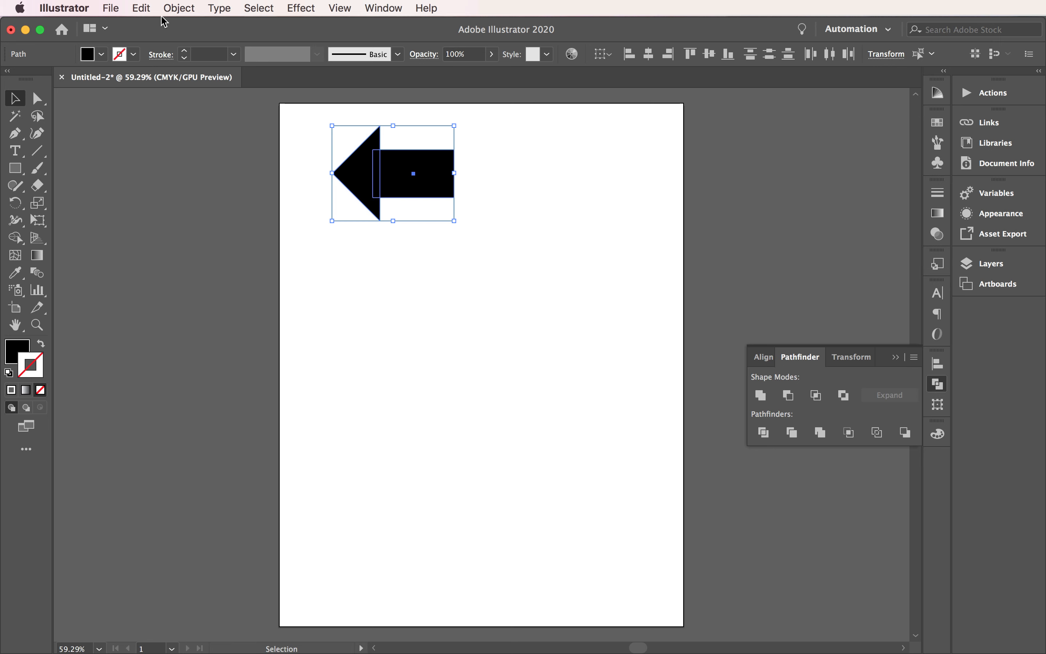
{"action": "left_click", "coordinate": [145, 8]}
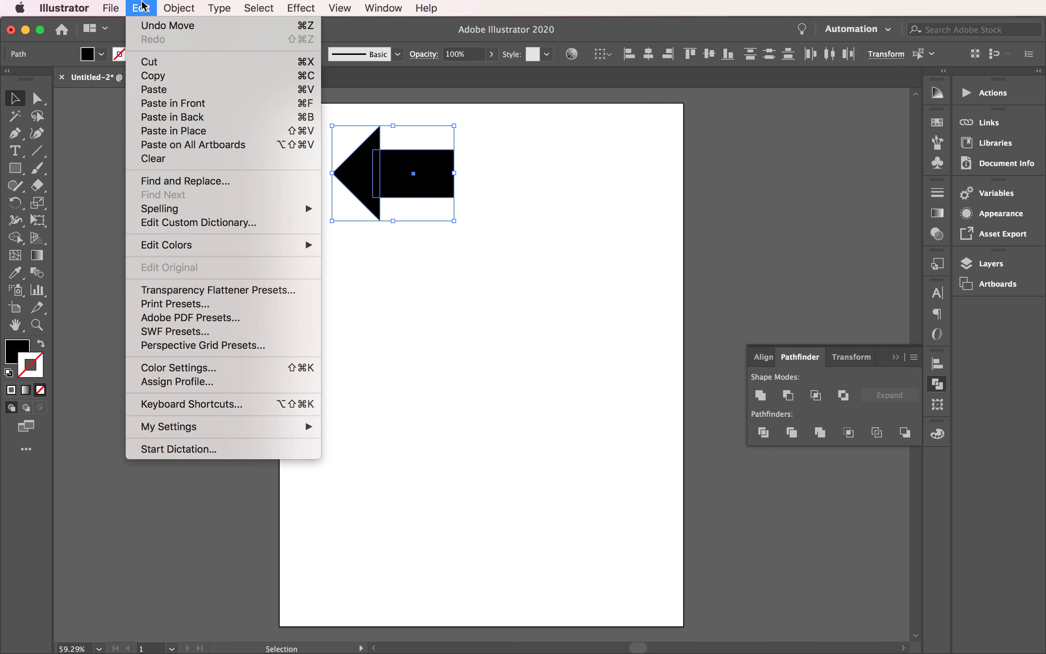
{"action": "left_click", "coordinate": [161, 90]}
{"action": "left_click_drag", "start_coordinate": [494, 379], "coordinate": [407, 303]}
- Paste two more copies of the arrow and stack them below the others to form a column of four
{"action": "left_click", "coordinate": [141, 8]}
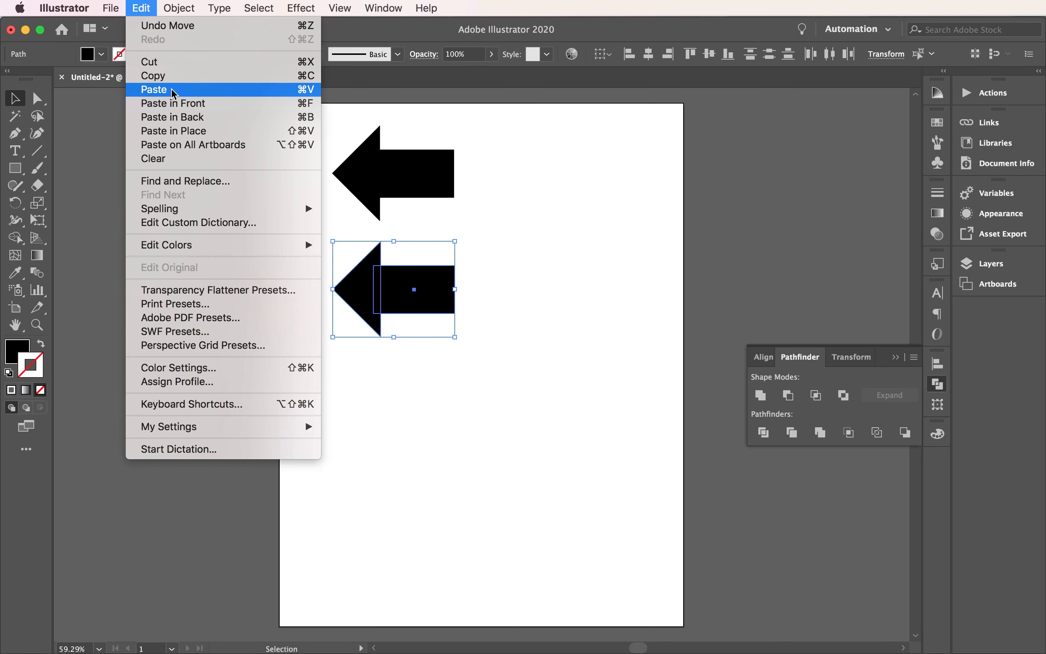
{"action": "left_click", "coordinate": [175, 90]}
{"action": "left_click_drag", "start_coordinate": [512, 370], "coordinate": [427, 408]}
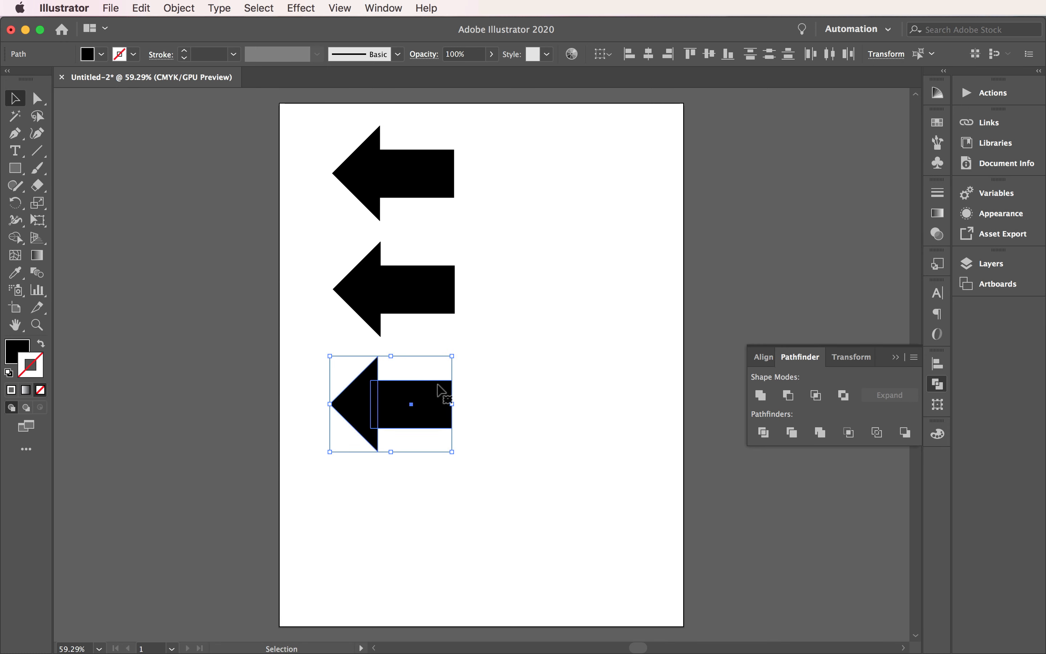
{"action": "left_click", "coordinate": [141, 8]}
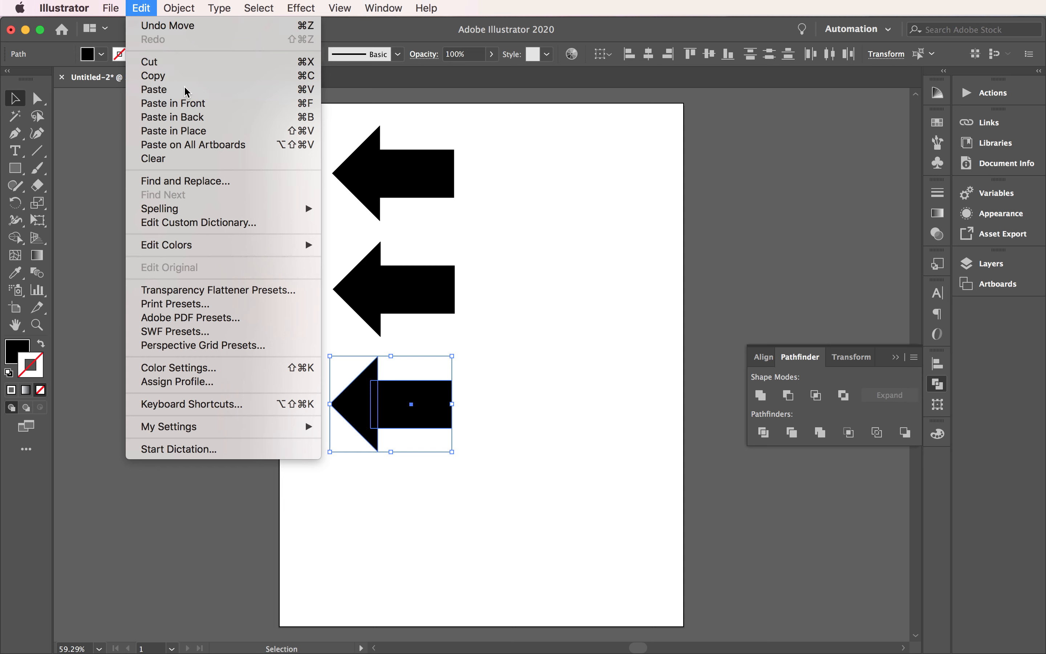
{"action": "left_click", "coordinate": [164, 89]}
{"action": "left_click_drag", "start_coordinate": [498, 381], "coordinate": [417, 521]}
{"action": "left_click", "coordinate": [514, 366]}
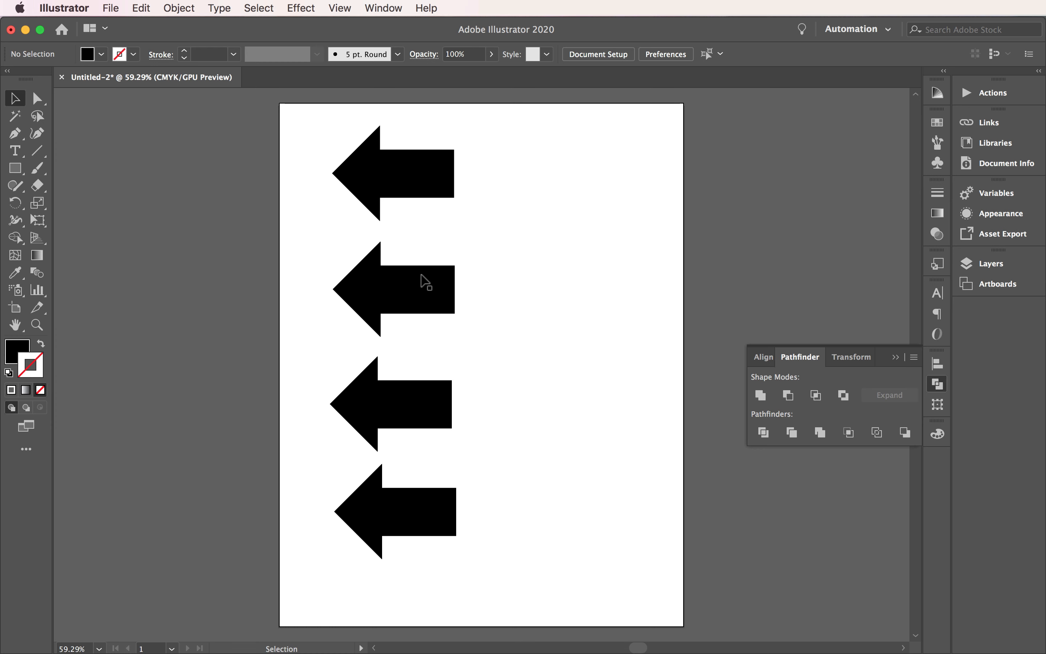
- Lengthen the second arrow's shaft to the right and shrink its triangular head, keeping the head vertically centred on the shaft
{"action": "left_click_drag", "start_coordinate": [435, 257], "coordinate": [567, 291]}
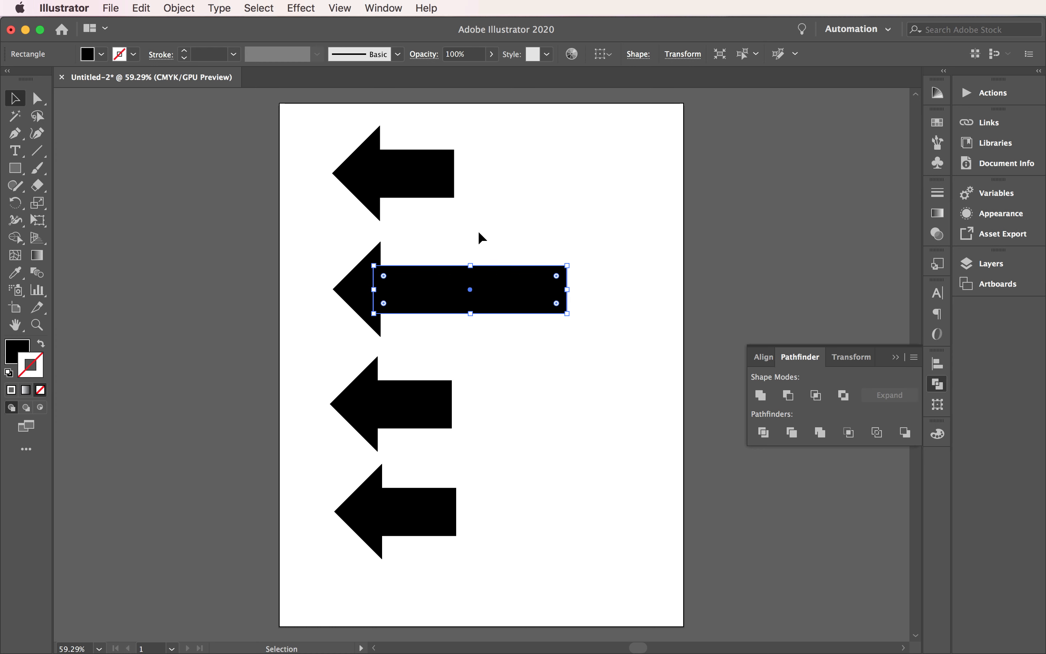
{"action": "left_click", "coordinate": [361, 293]}
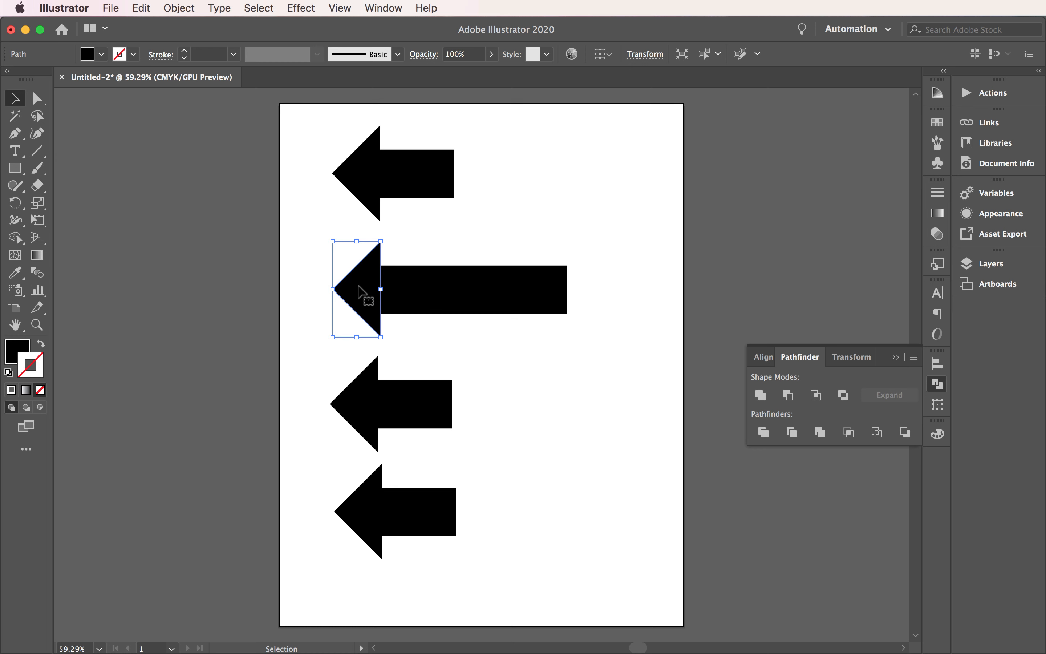
{"action": "left_click_drag", "start_coordinate": [357, 339], "coordinate": [364, 288]}
{"action": "left_click", "coordinate": [448, 345]}
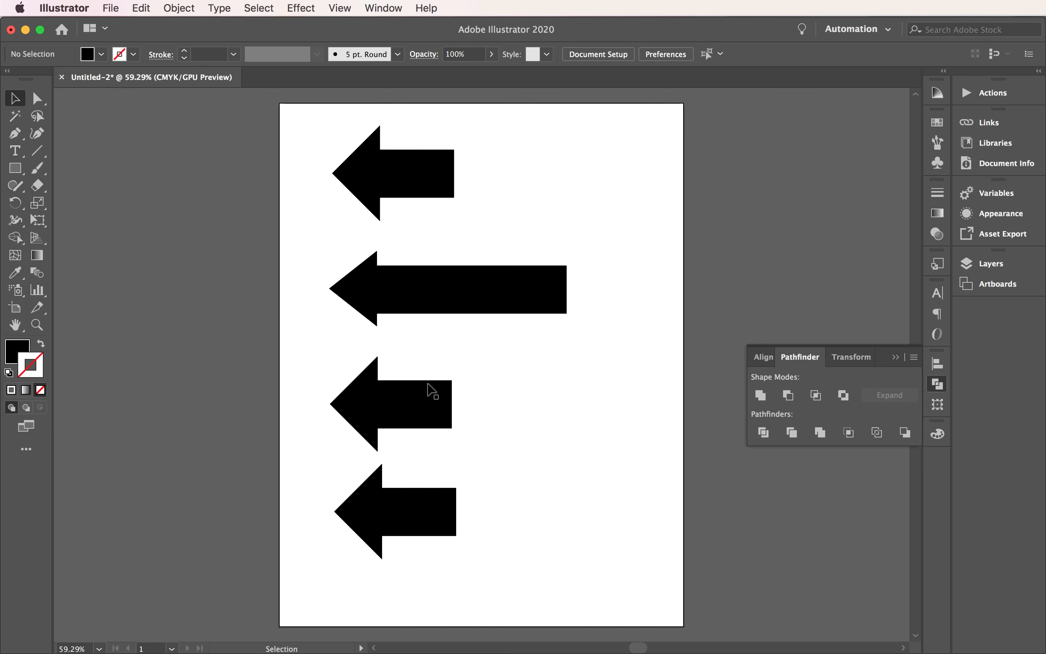
- Delete the rectangular shaft of the third arrow, keeping only its triangular head
{"action": "scroll", "coordinate": [426, 386], "scroll_direction": "down", "scroll_amount": 2}
{"action": "left_click", "coordinate": [432, 346]}
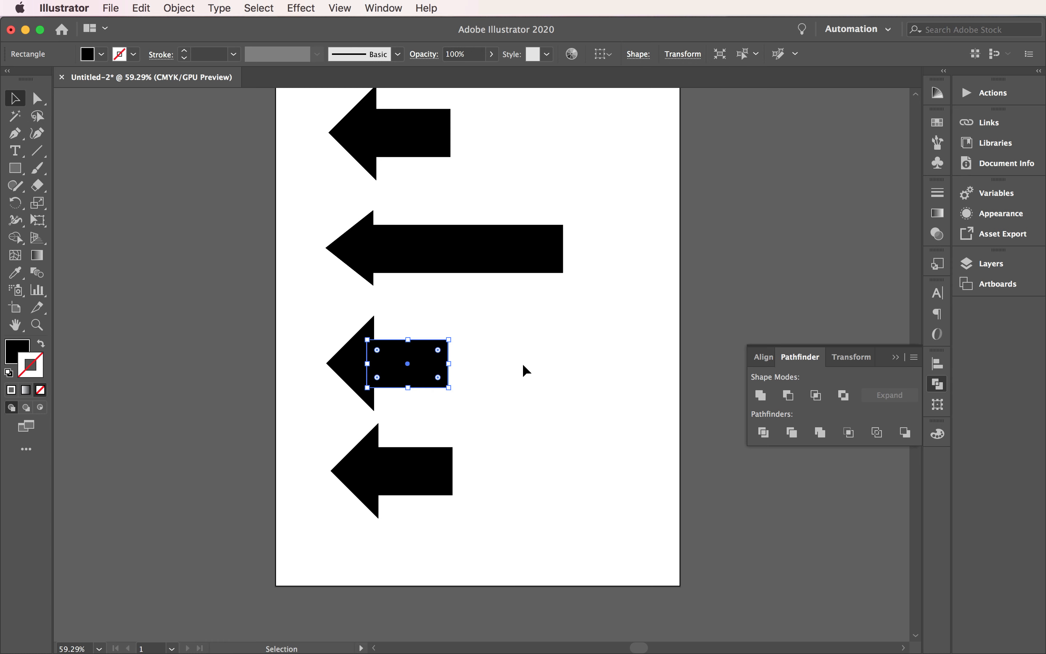
{"action": "key", "text": "Delete"}
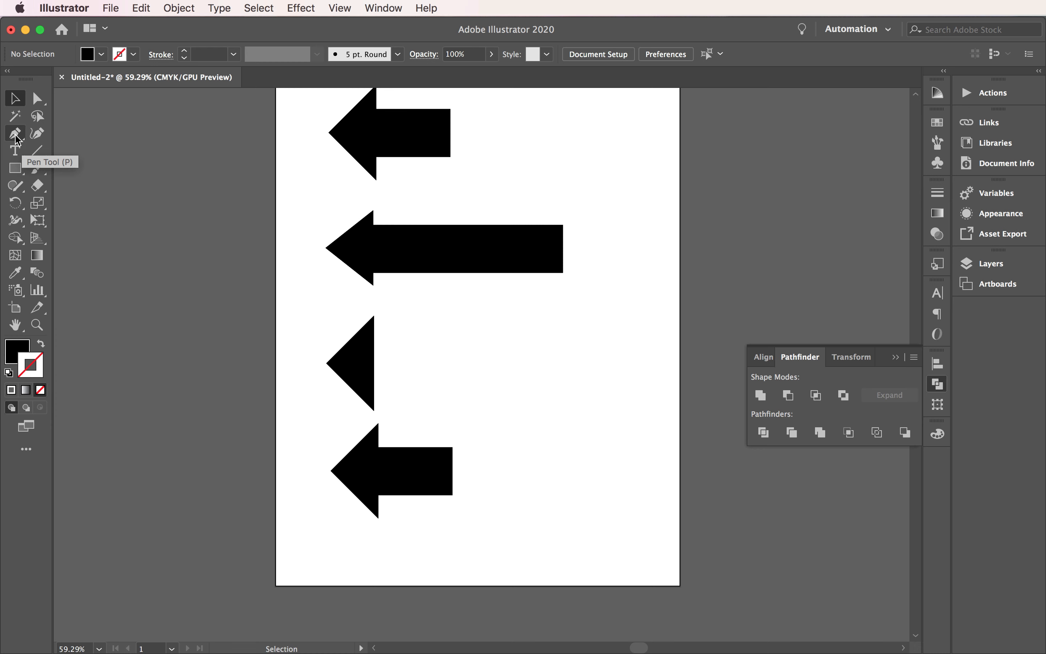
- Draw a freehand curly line with two loops using the Pencil tool, running right from inside the third triangle
{"action": "left_click", "coordinate": [16, 186]}
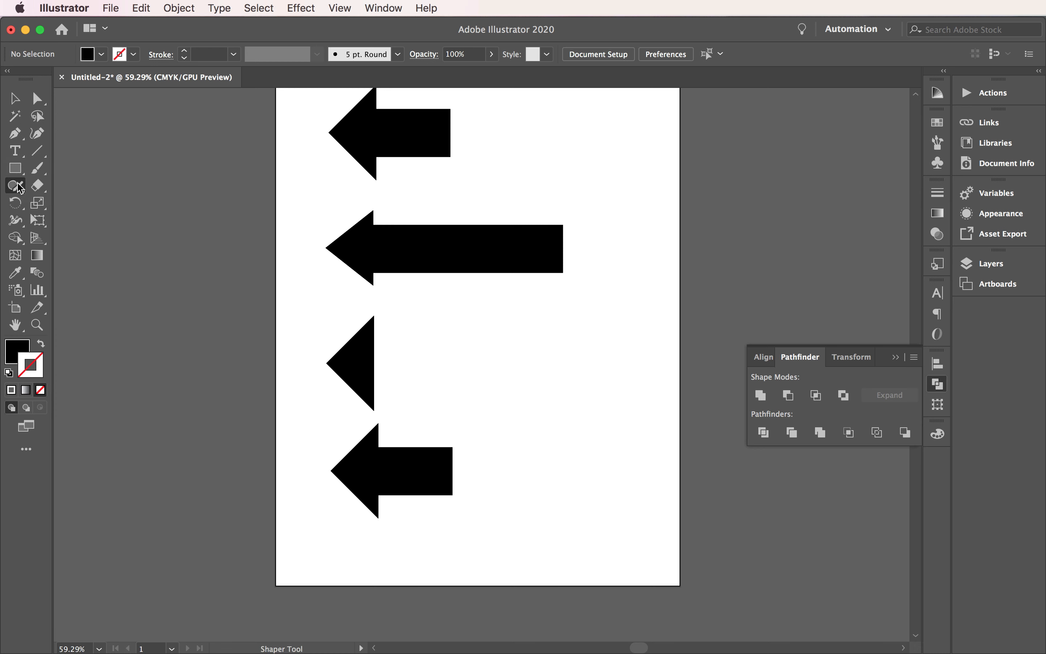
{"action": "left_click", "coordinate": [15, 188]}
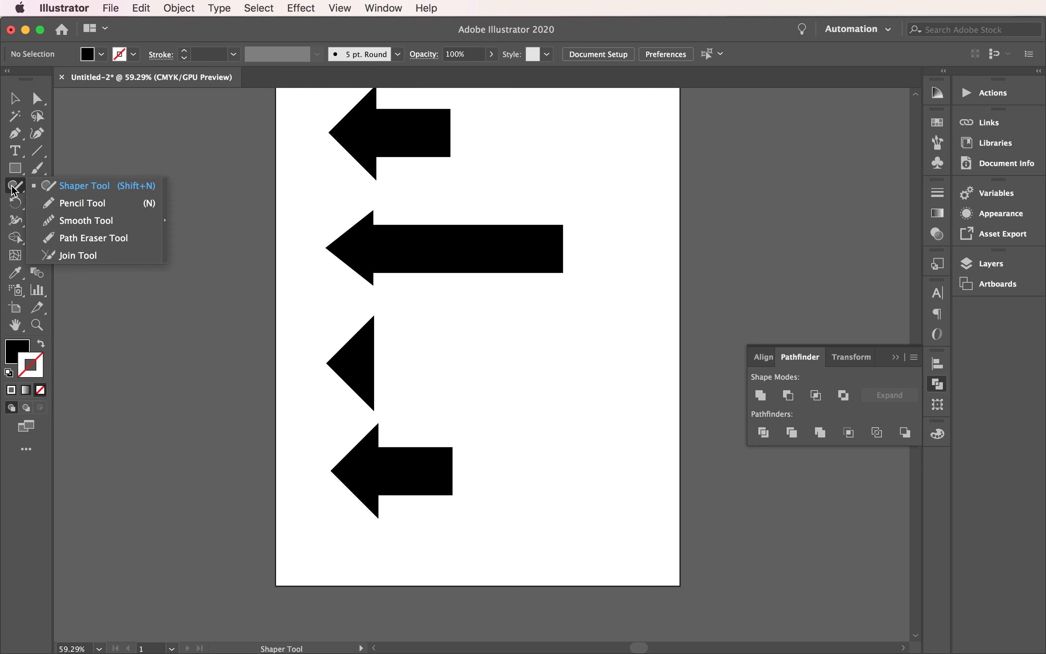
{"action": "left_click", "coordinate": [85, 207]}
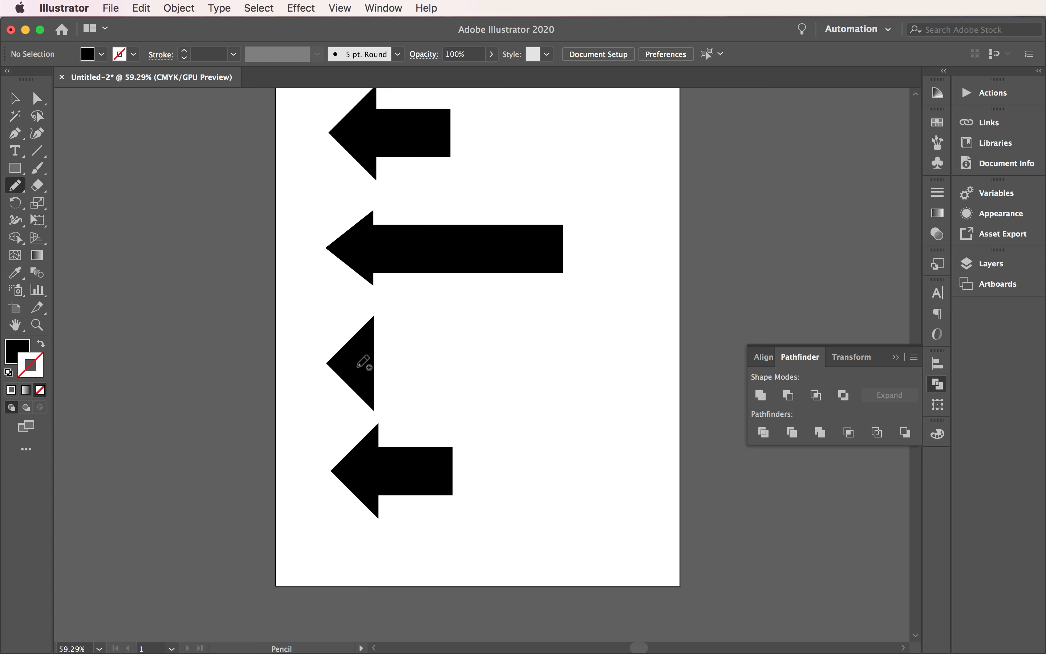
{"action": "mouse_move", "coordinate": [358, 366]}
{"action": "left_mouse_down"}
{"action": "mouse_move", "coordinate": [392, 352]}
{"action": "mouse_move", "coordinate": [442, 389]}
{"action": "mouse_move", "coordinate": [420, 381]}
{"action": "mouse_move", "coordinate": [546, 368]}
{"action": "mouse_move", "coordinate": [515, 359]}
{"action": "mouse_move", "coordinate": [560, 378]}
{"action": "mouse_move", "coordinate": [636, 365]}
{"action": "left_mouse_up"}
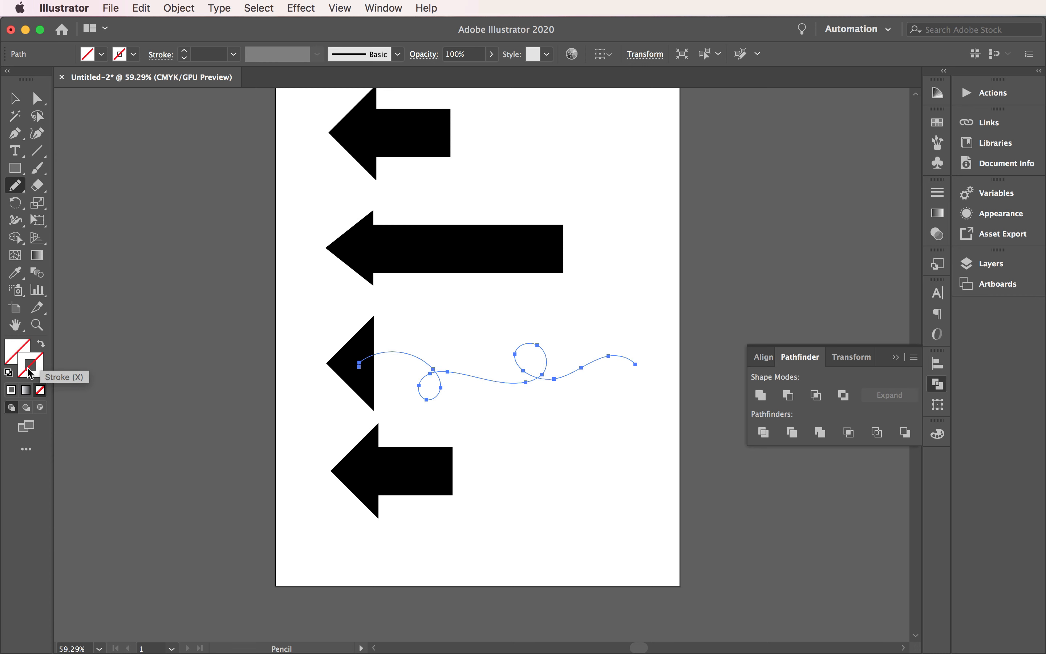
- Set the curly line's stroke weight to 7 pt
{"action": "left_click", "coordinate": [382, 8]}
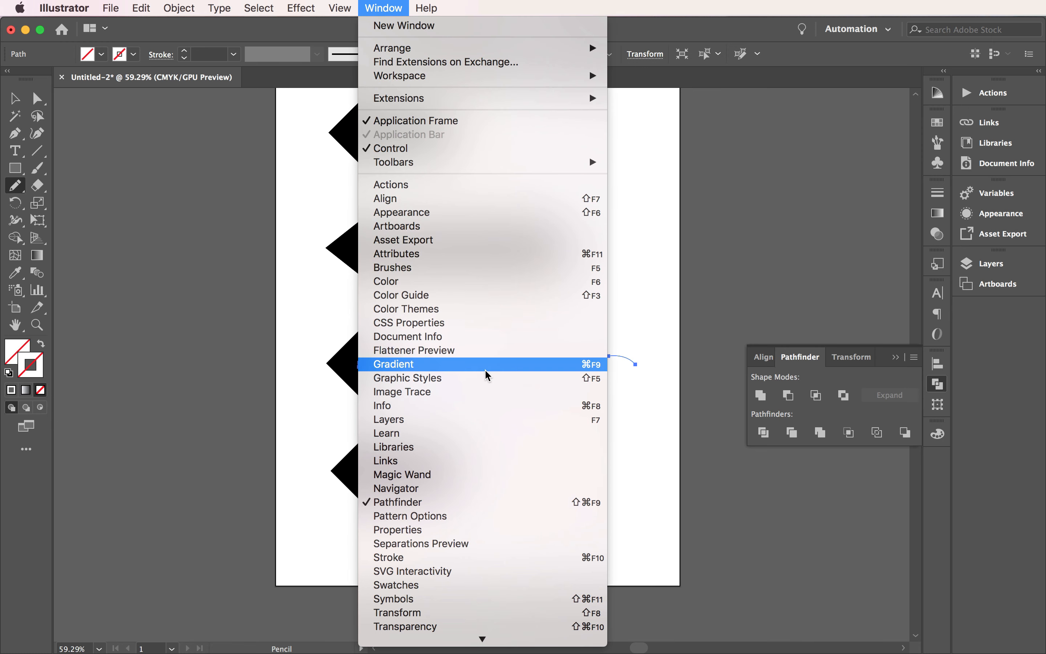
{"action": "left_click", "coordinate": [463, 559]}
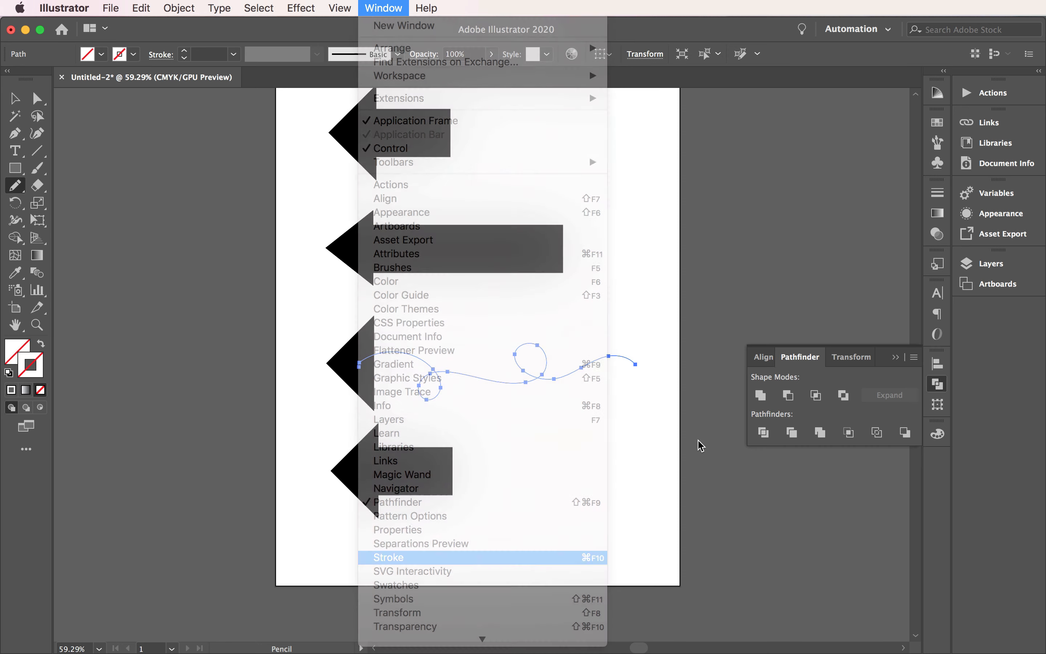
{"action": "left_click", "coordinate": [861, 208]}
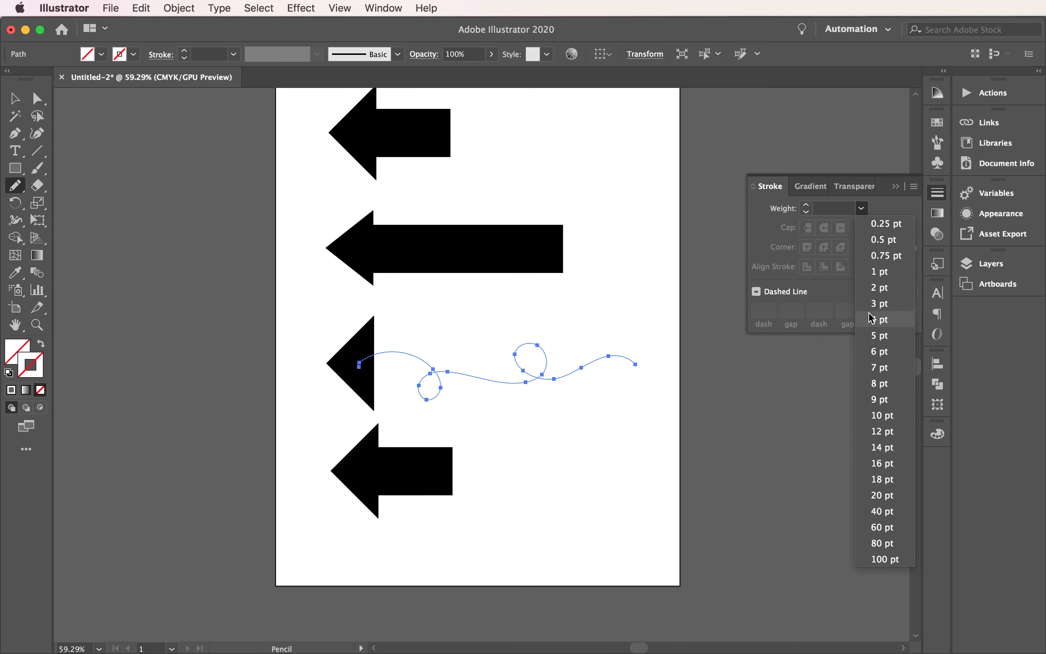
{"action": "left_click", "coordinate": [884, 367]}
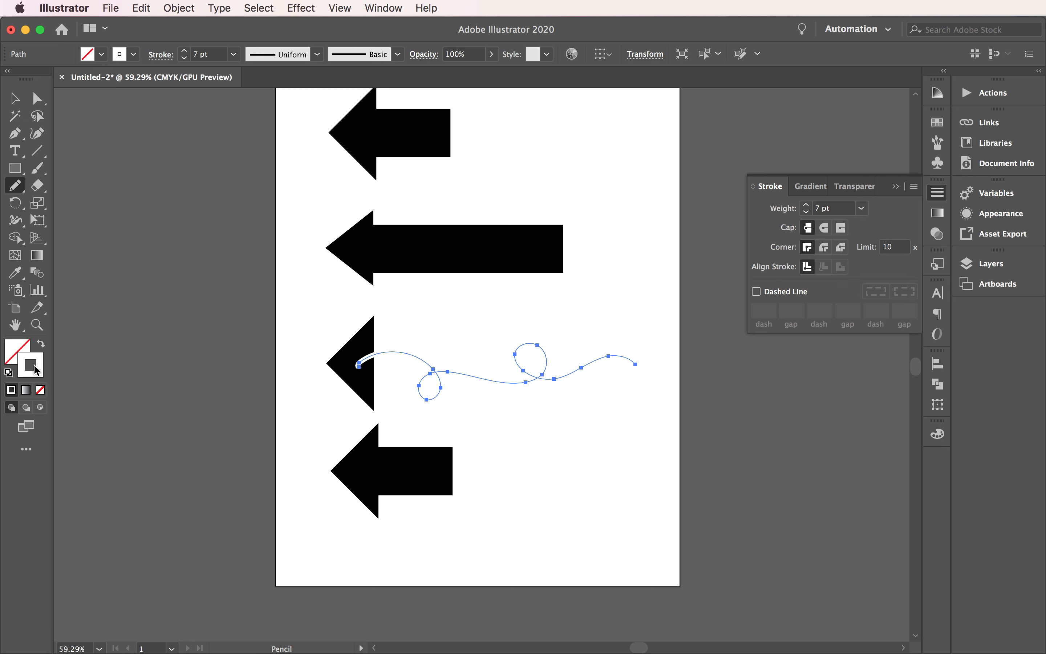
- Set the curly line's stroke color to black (000000) and deselect the line
{"action": "double_click", "coordinate": [40, 377]}
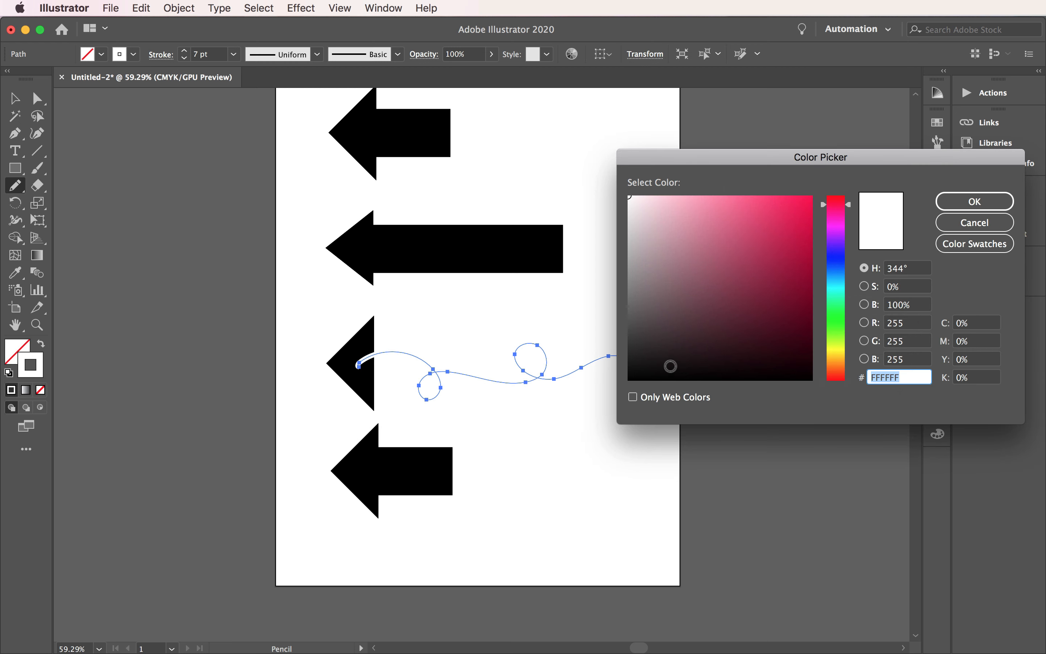
{"action": "left_click", "coordinate": [630, 380]}
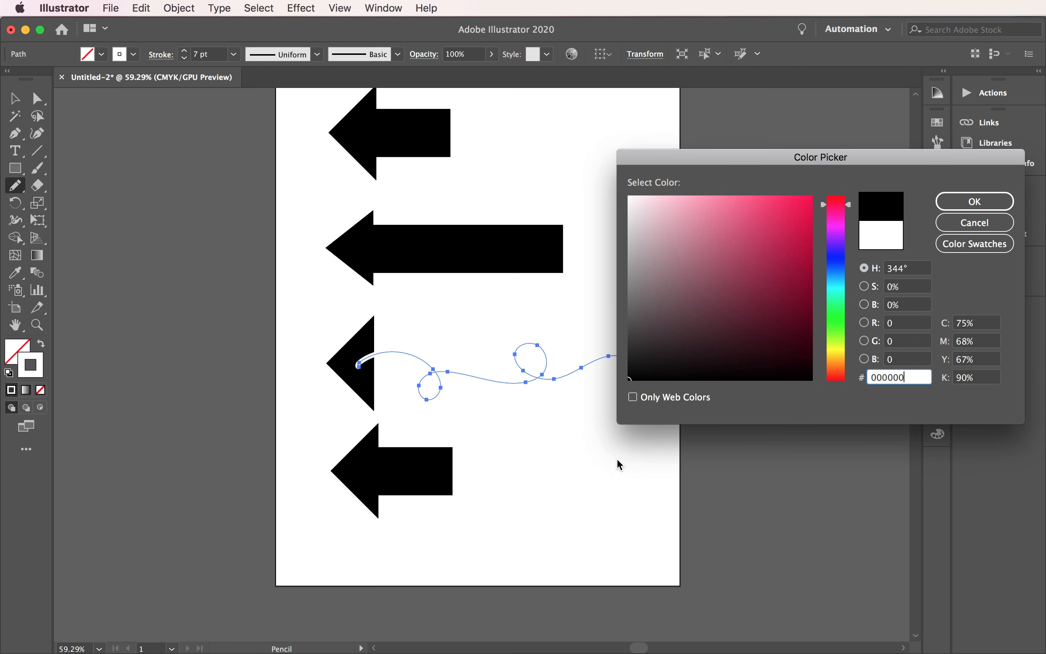
{"action": "left_click", "coordinate": [628, 381]}
{"action": "left_click", "coordinate": [976, 202]}
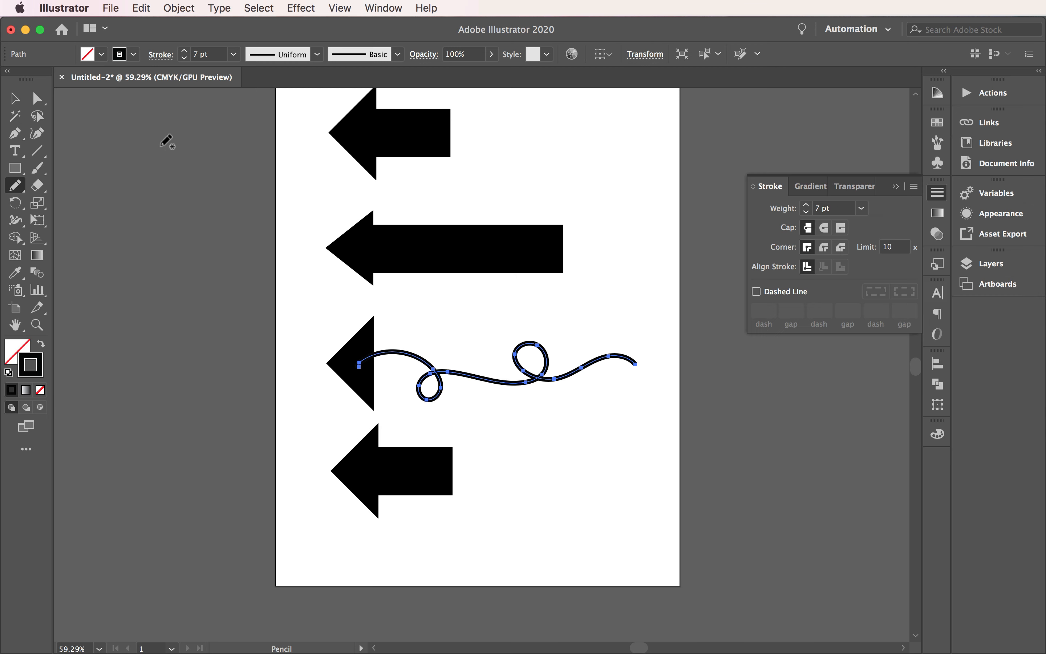
{"action": "key", "text": "v"}
{"action": "left_click", "coordinate": [461, 322]}
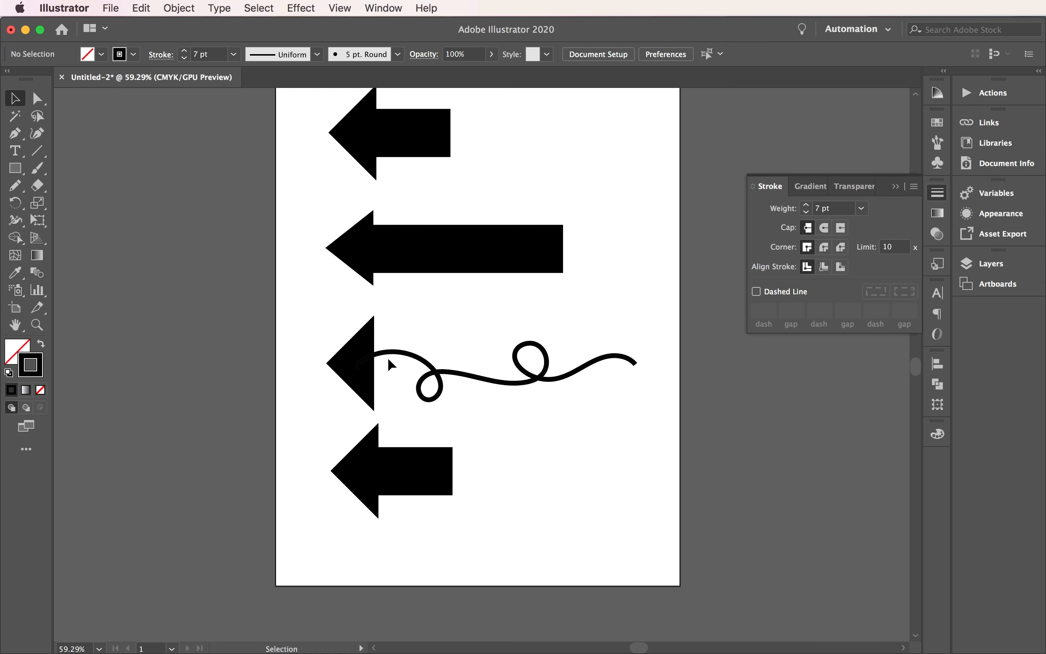
- Shrink the third arrow's triangle and rotate it to follow the direction of the curly line's start
{"action": "left_click", "coordinate": [363, 355]}
{"action": "left_click", "coordinate": [342, 365]}
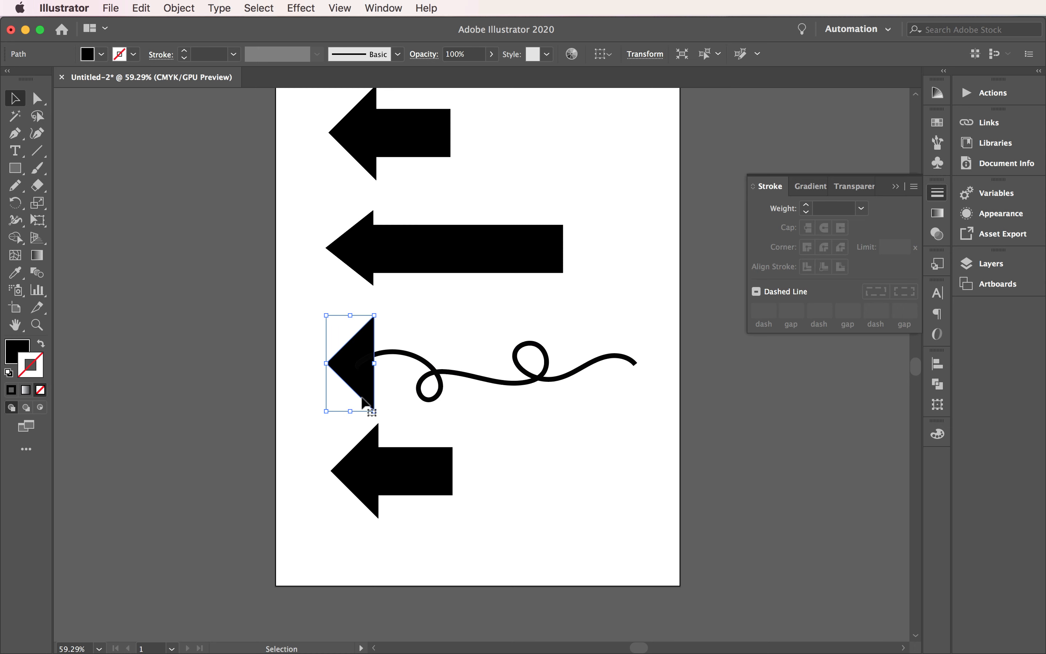
{"action": "left_click_drag", "start_coordinate": [355, 414], "coordinate": [354, 374]}
{"action": "left_click_drag", "start_coordinate": [327, 315], "coordinate": [358, 361]}
- Adjust the positions of the curly line and its small triangle so the line runs cleanly into the arrowhead
{"action": "left_click", "coordinate": [396, 364]}
{"action": "left_click", "coordinate": [362, 376]}
{"action": "left_click", "coordinate": [398, 323]}
{"action": "left_click", "coordinate": [359, 347]}
{"action": "left_click", "coordinate": [367, 325]}
{"action": "left_click", "coordinate": [438, 342]}
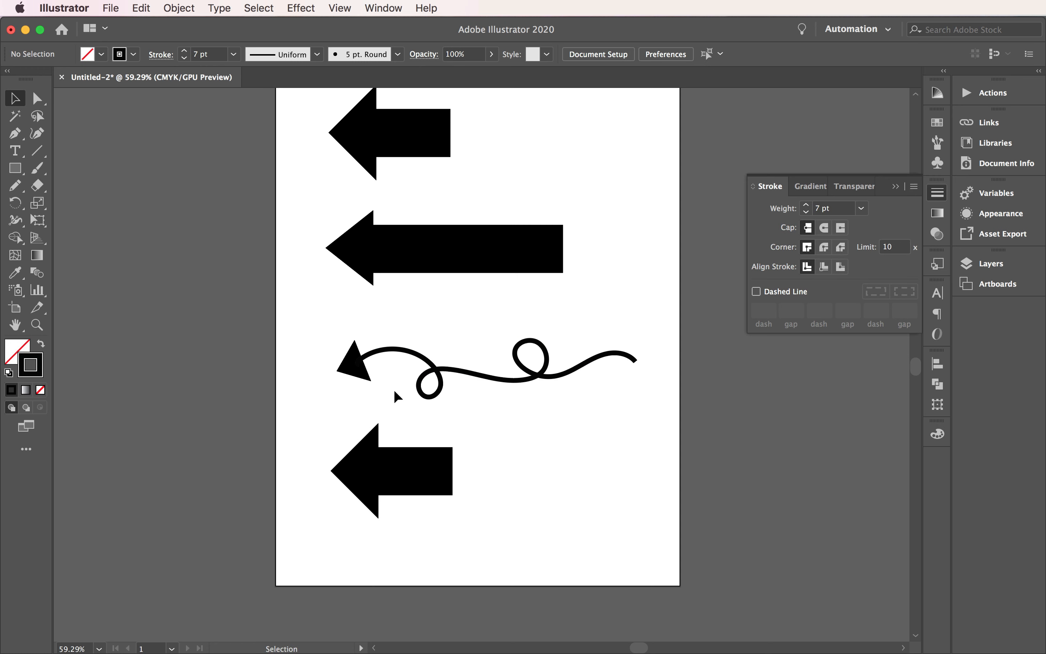
{"action": "left_click_drag", "start_coordinate": [363, 378], "coordinate": [361, 376]}
{"action": "left_click", "coordinate": [399, 398]}
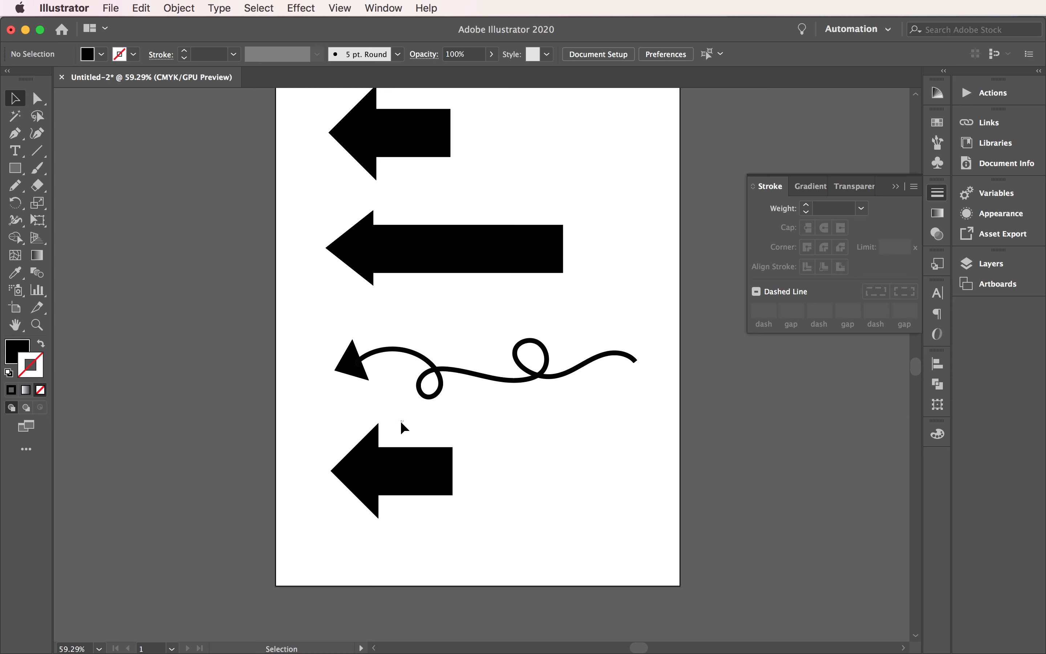
- Lengthen the bottom arrow's shaft to the right and open a horizontal Arc warp with a 41% bend for it
{"action": "left_click", "coordinate": [416, 461]}
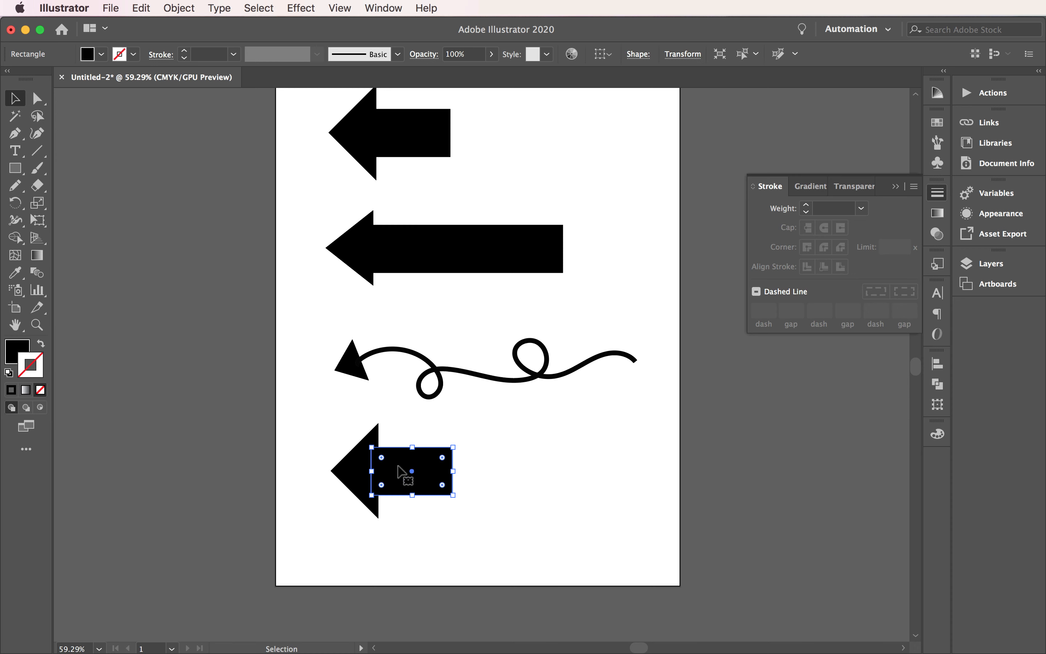
{"action": "left_click_drag", "start_coordinate": [452, 472], "coordinate": [532, 480]}
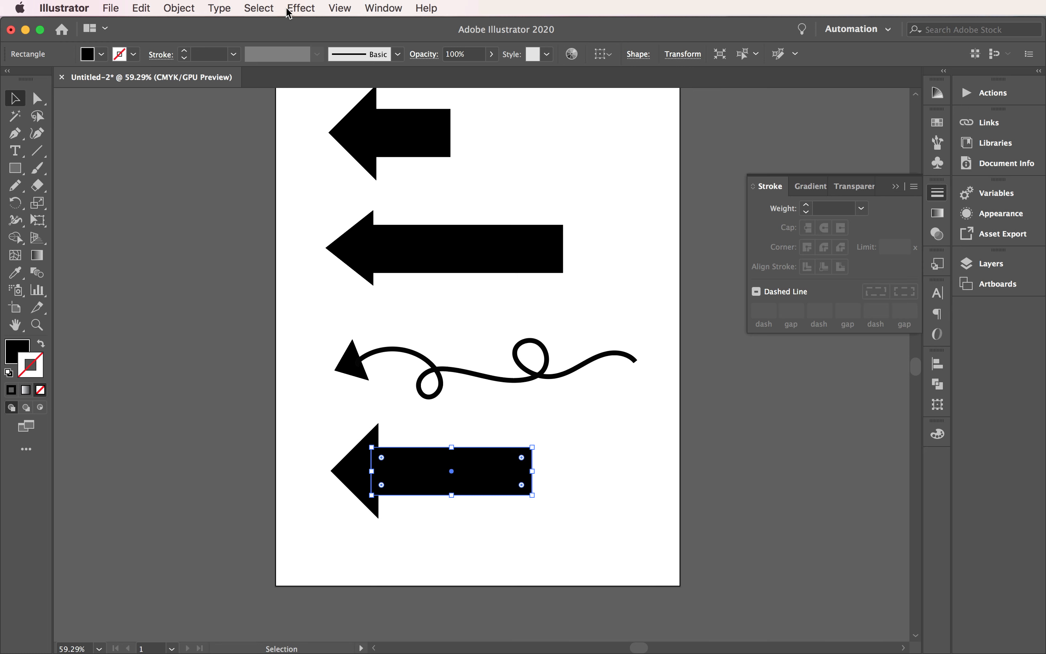
{"action": "left_click", "coordinate": [297, 12]}
{"action": "mouse_move", "coordinate": [454, 223]}
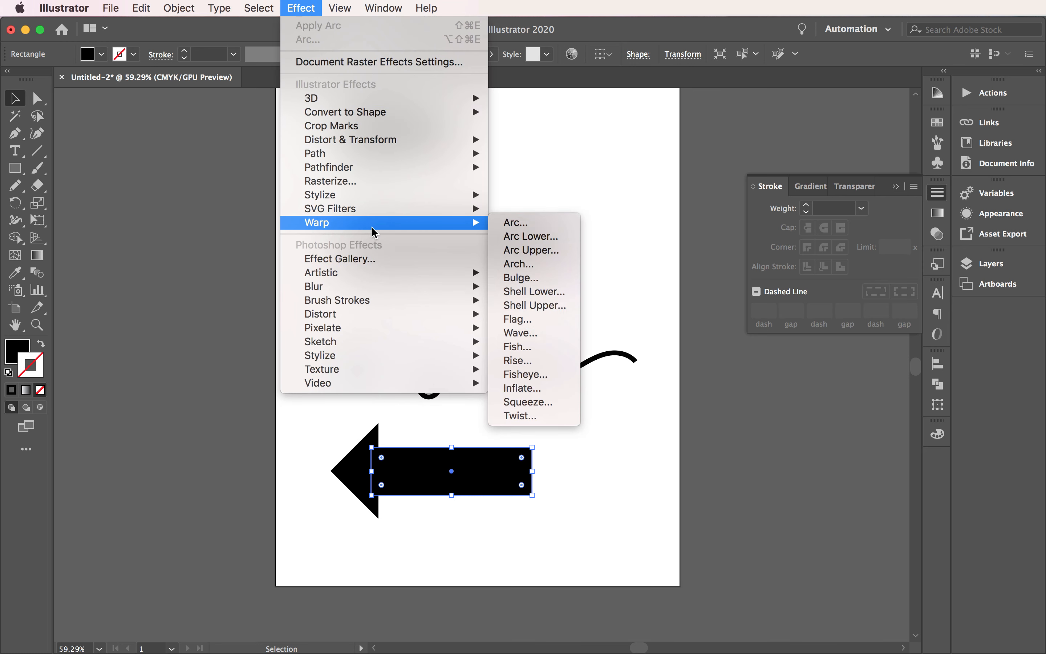
{"action": "left_click", "coordinate": [535, 225]}
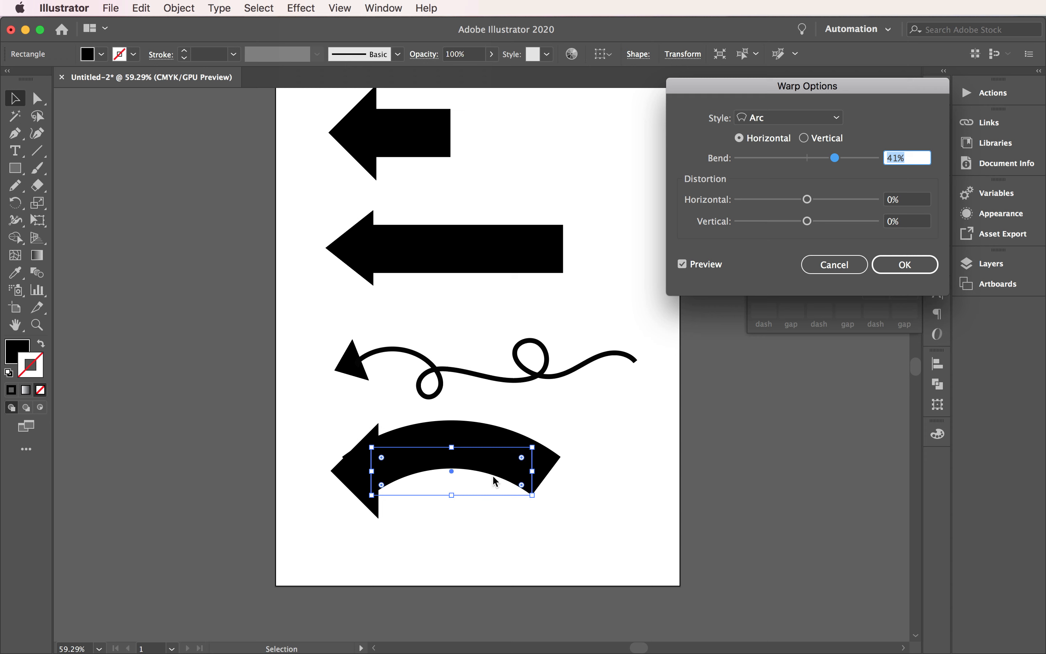
- Apply the warp to the shaft with the Rise style instead, and move the wavy shaft up to meet the arrowhead
{"action": "left_click", "coordinate": [802, 118]}
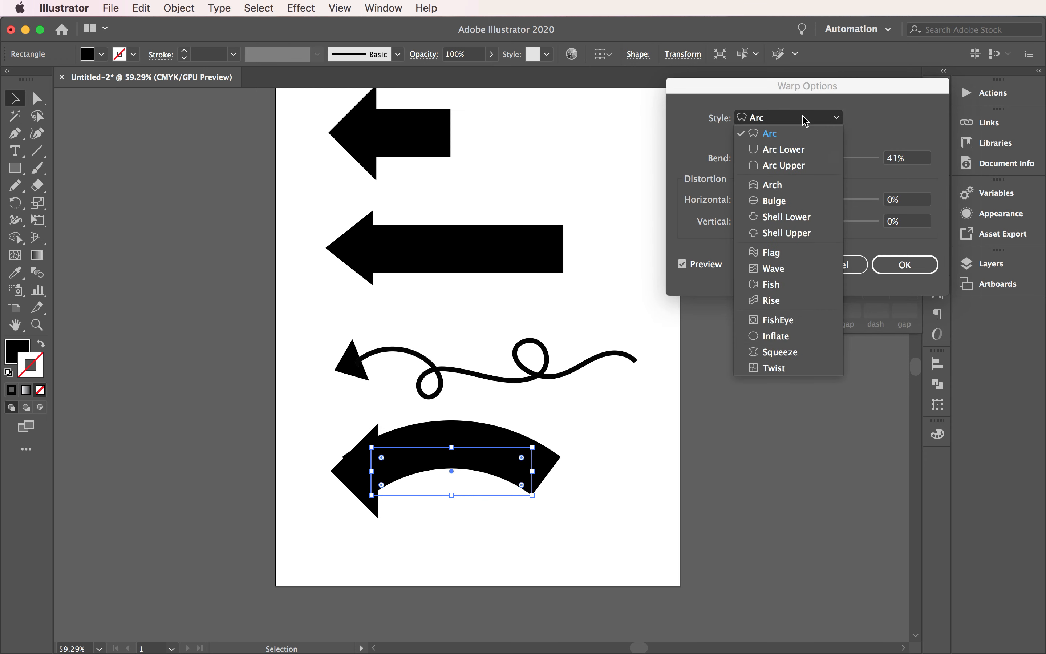
{"action": "left_click", "coordinate": [805, 186]}
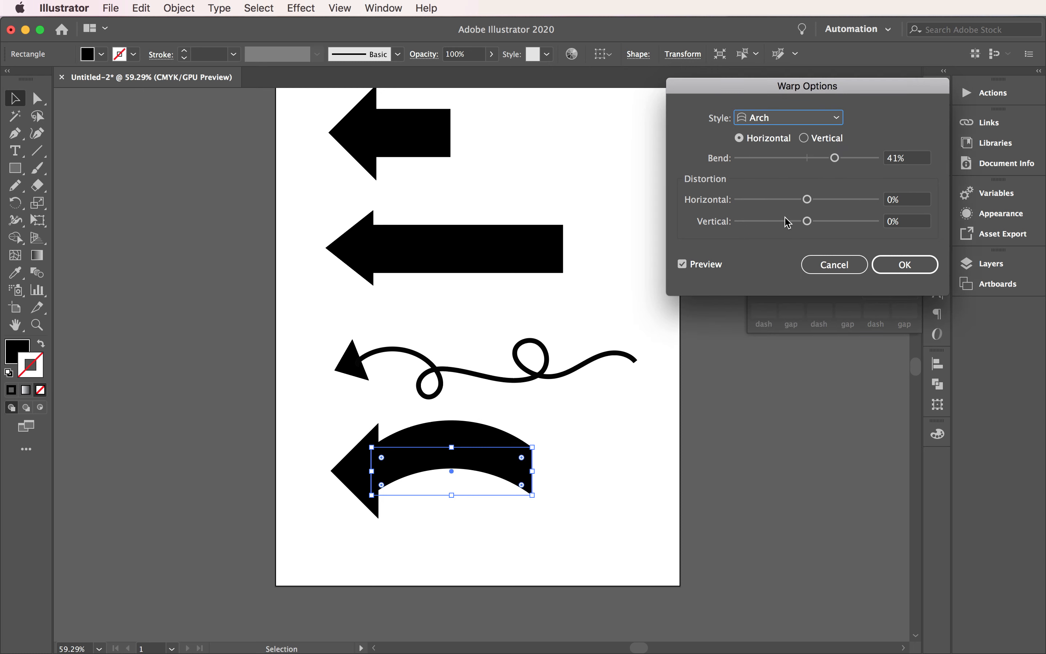
{"action": "left_click", "coordinate": [817, 118]}
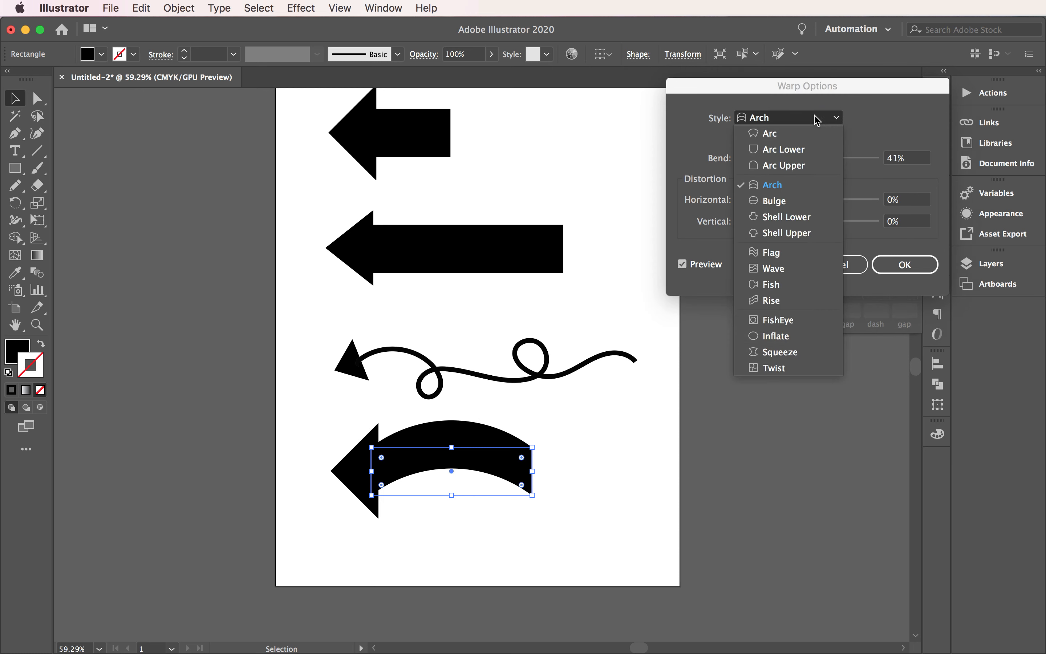
{"action": "left_click", "coordinate": [796, 304]}
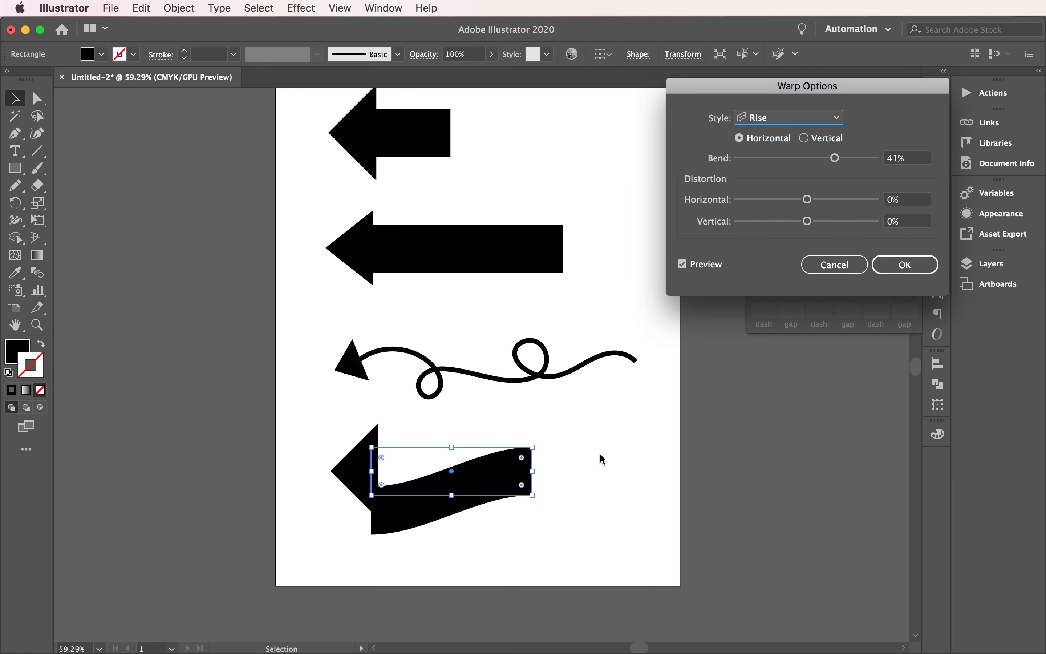
{"action": "left_click", "coordinate": [916, 264]}
{"action": "left_click_drag", "start_coordinate": [512, 472], "coordinate": [510, 434]}
{"action": "left_click", "coordinate": [635, 457]}
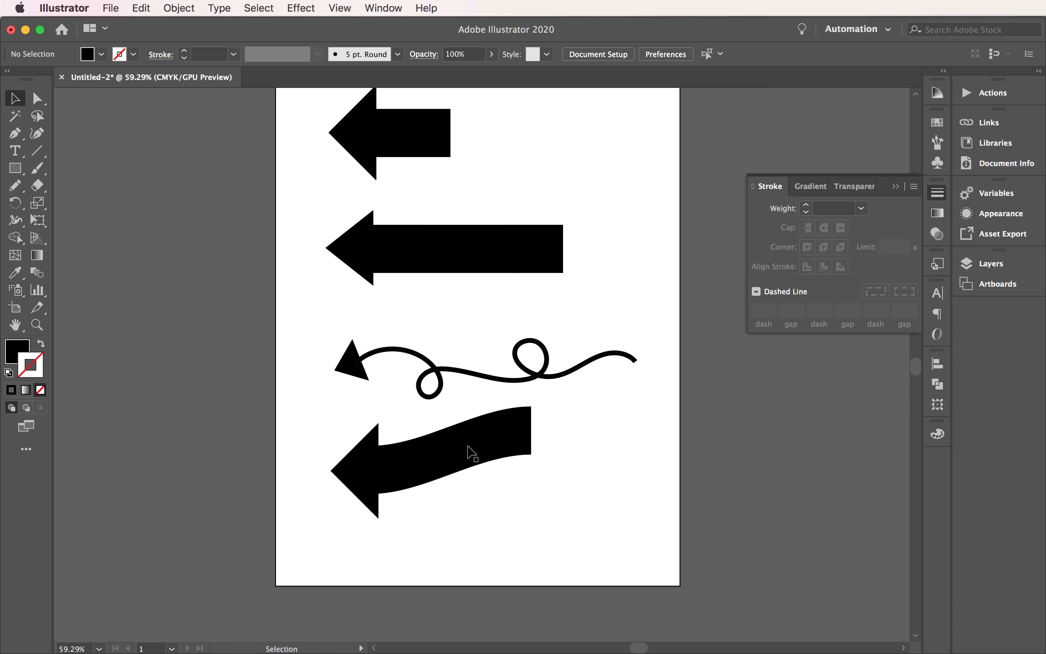
- Expand the appearance of the bottom arrow's warped shaft and nudge it into line with the arrowhead
{"action": "left_click", "coordinate": [427, 476]}
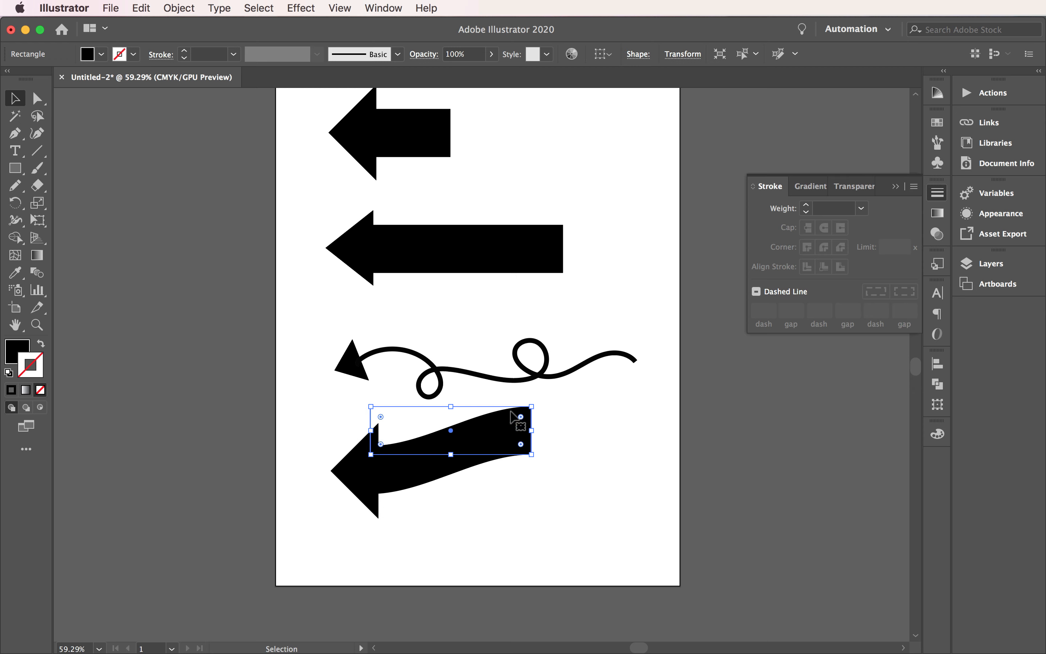
{"action": "left_click", "coordinate": [172, 5]}
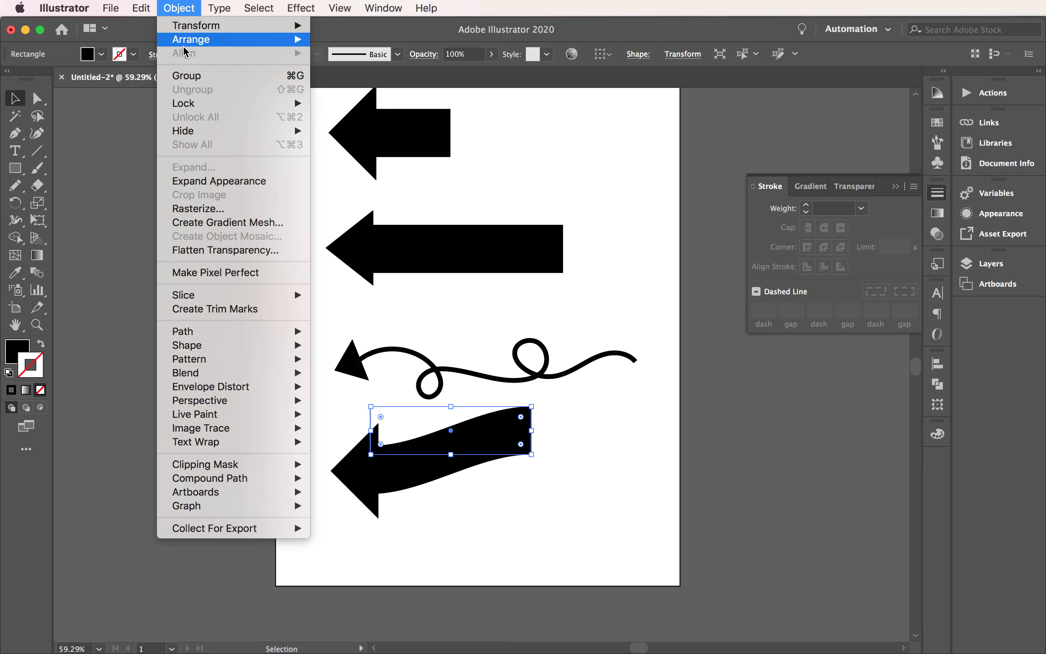
{"action": "left_click", "coordinate": [212, 184]}
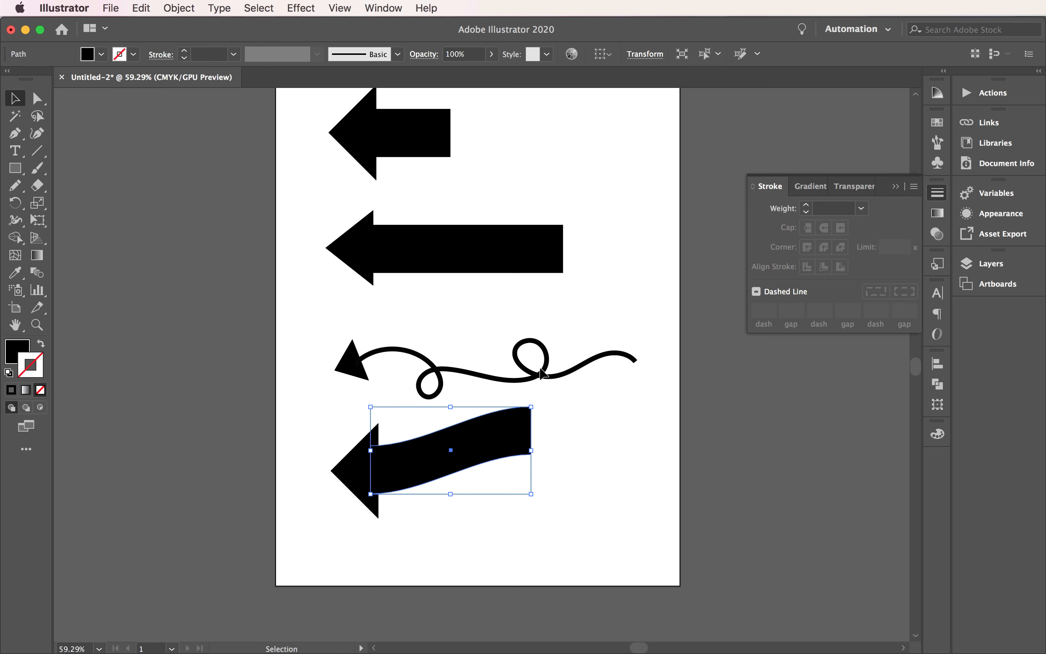
{"action": "left_click", "coordinate": [592, 454]}
{"action": "left_click_drag", "start_coordinate": [506, 452], "coordinate": [504, 452]}
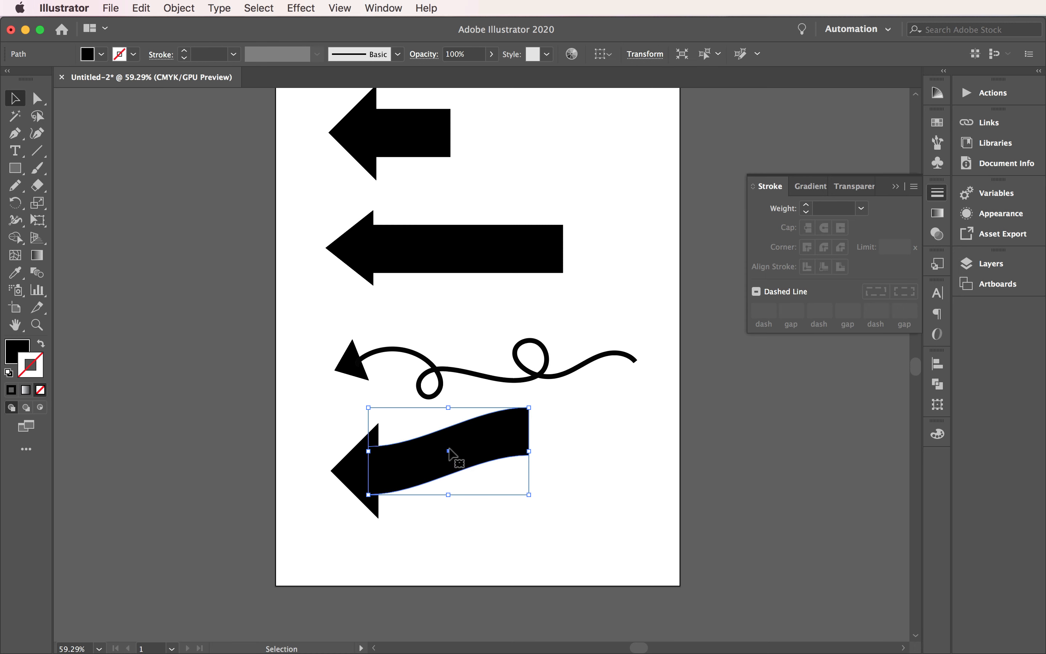
{"action": "left_click", "coordinate": [506, 579]}
{"action": "left_click_drag", "start_coordinate": [486, 451], "coordinate": [487, 454]}
{"action": "left_click", "coordinate": [510, 488]}
{"action": "scroll", "coordinate": [511, 492], "scroll_direction": "up", "scroll_amount": 3}
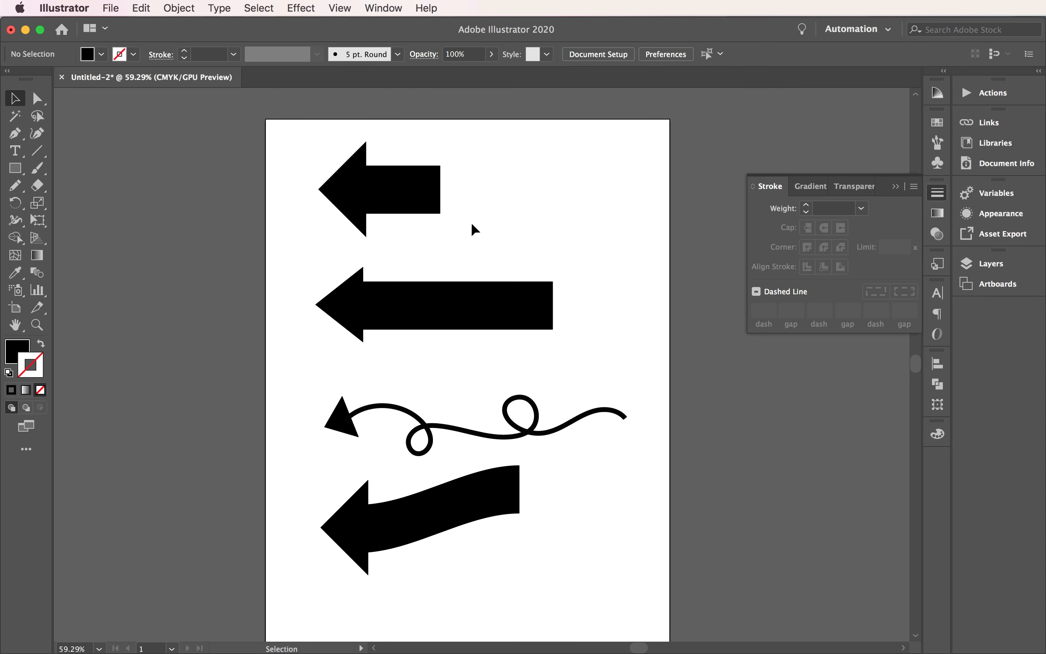